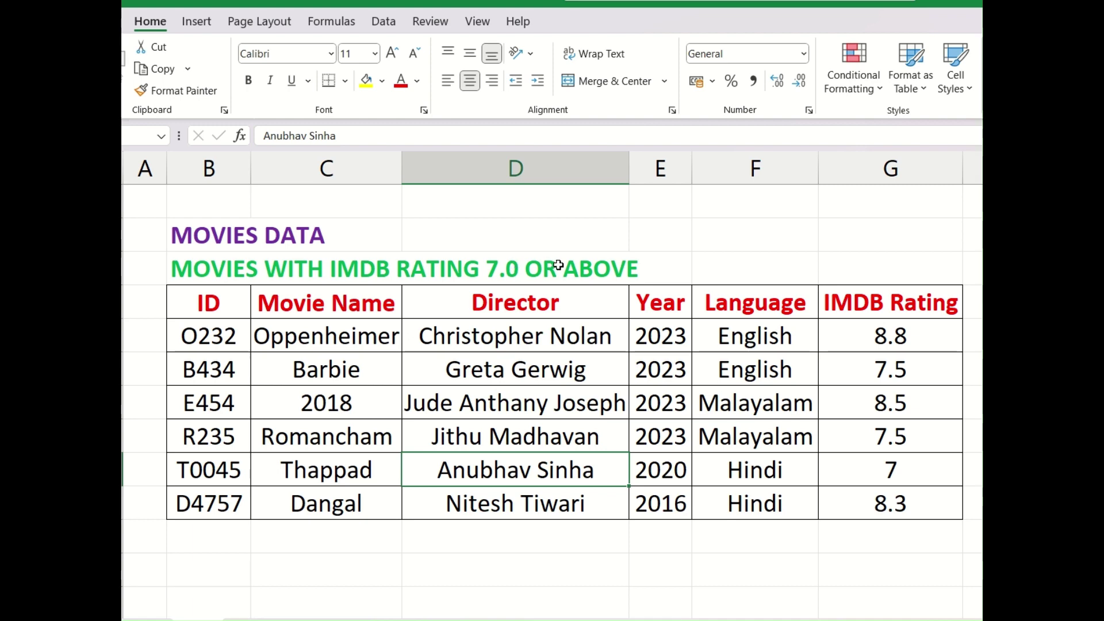
Examine the movie records and the rows that share the release year 2023
drag(891, 335, 232, 508)
click(530, 326)
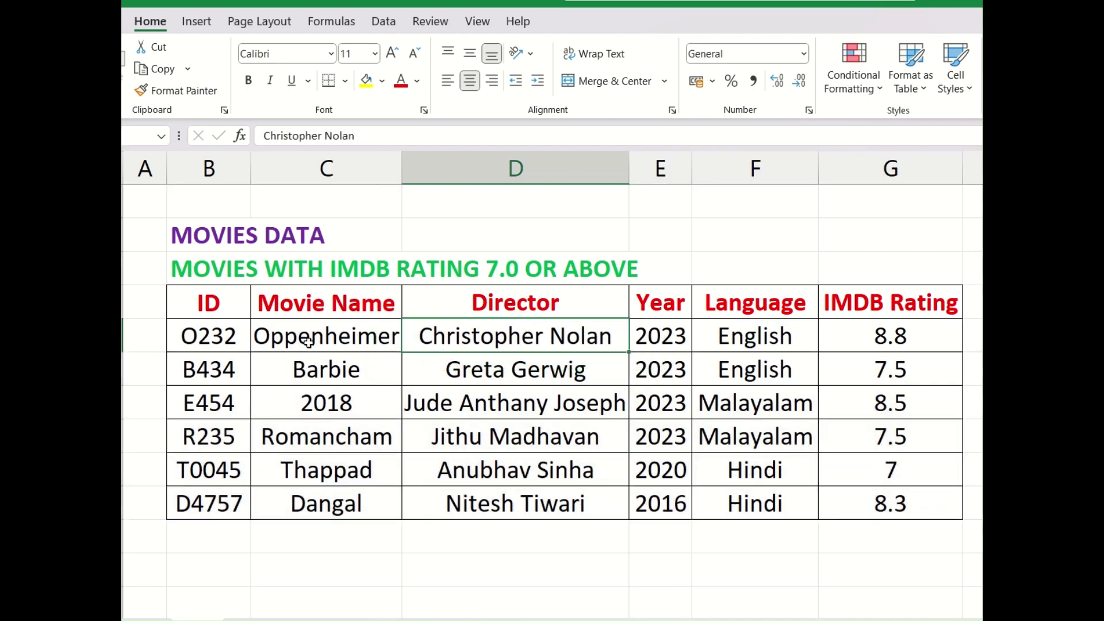
drag(224, 331, 882, 493)
click(747, 402)
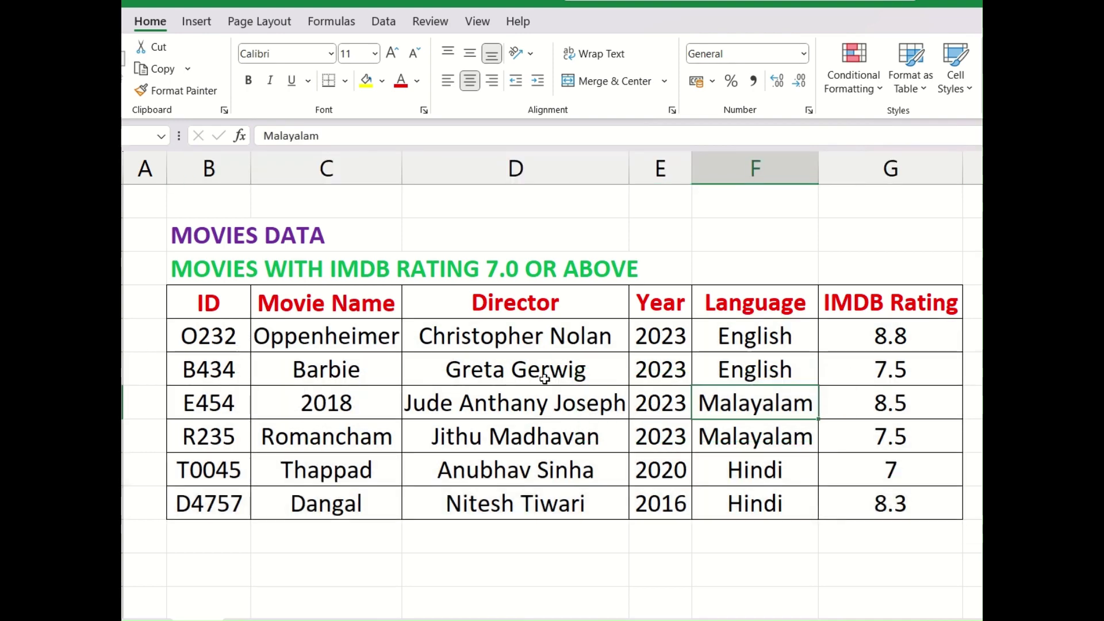
click(674, 339)
drag(674, 339, 673, 445)
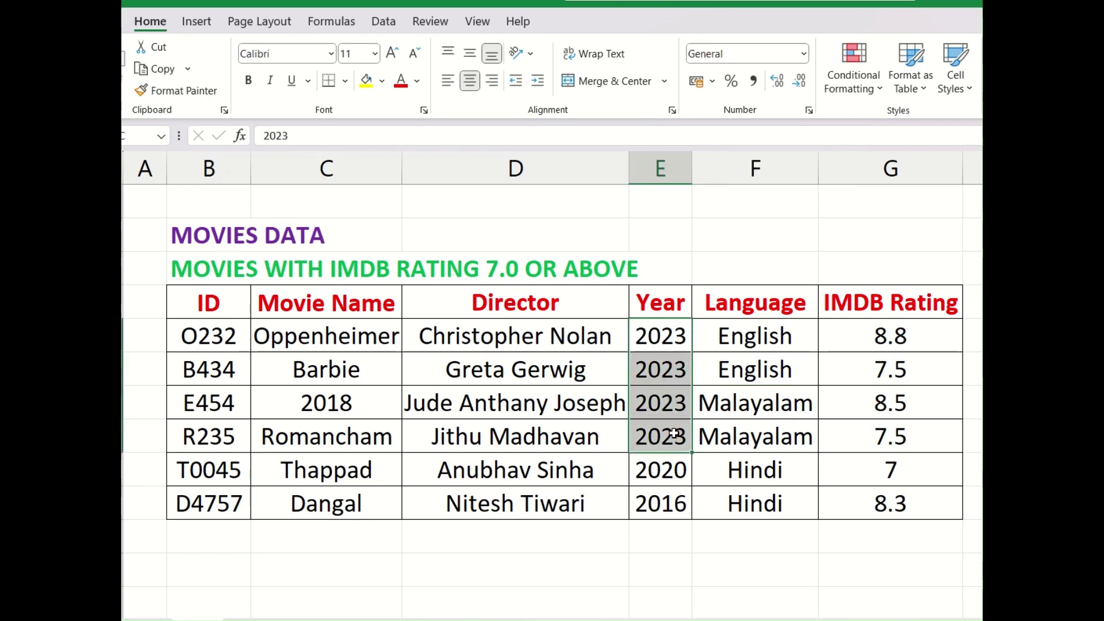
click(672, 344)
drag(226, 335, 354, 451)
click(356, 374)
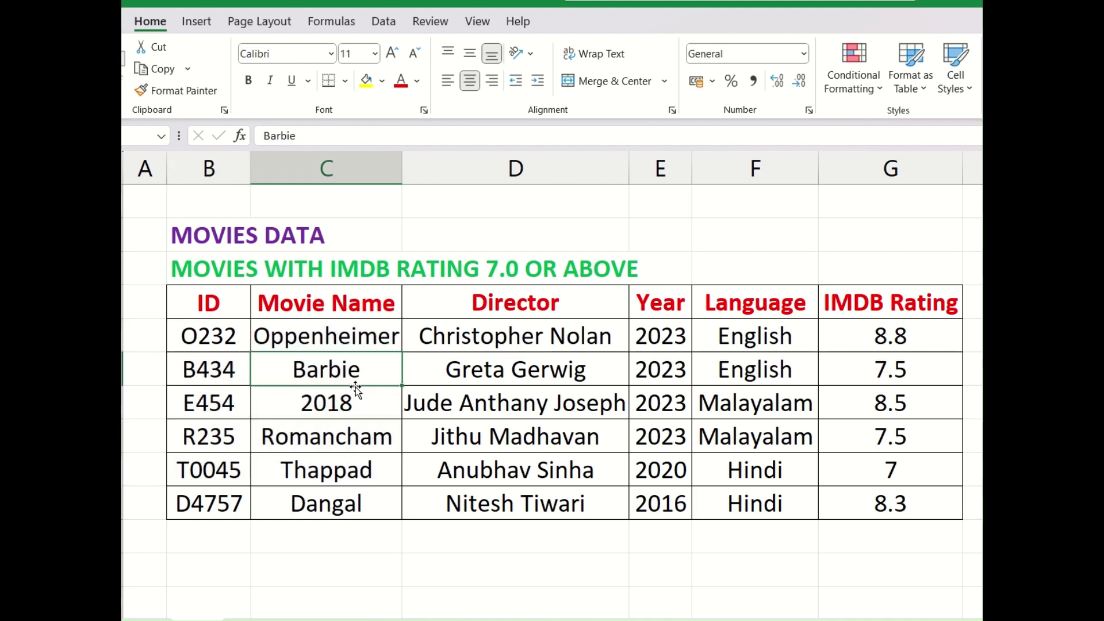
click(350, 422)
drag(223, 335, 665, 440)
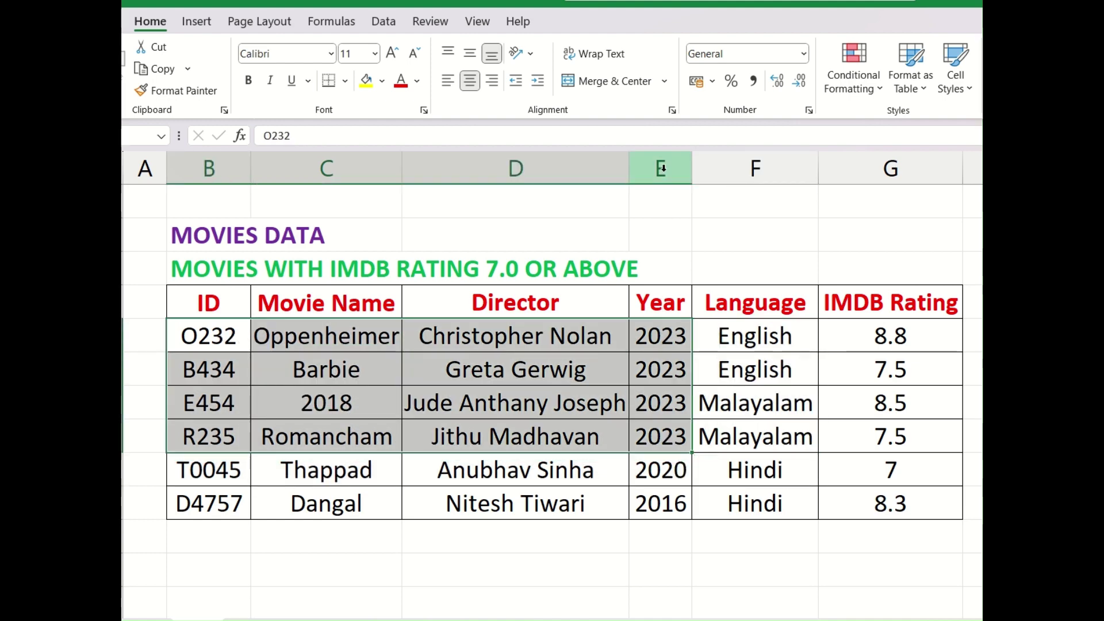
click(661, 168)
drag(662, 349, 661, 457)
click(663, 436)
Examine the Language column for repeated English, Malayalam and Hindi entries in adjacent rows
drag(204, 332, 767, 376)
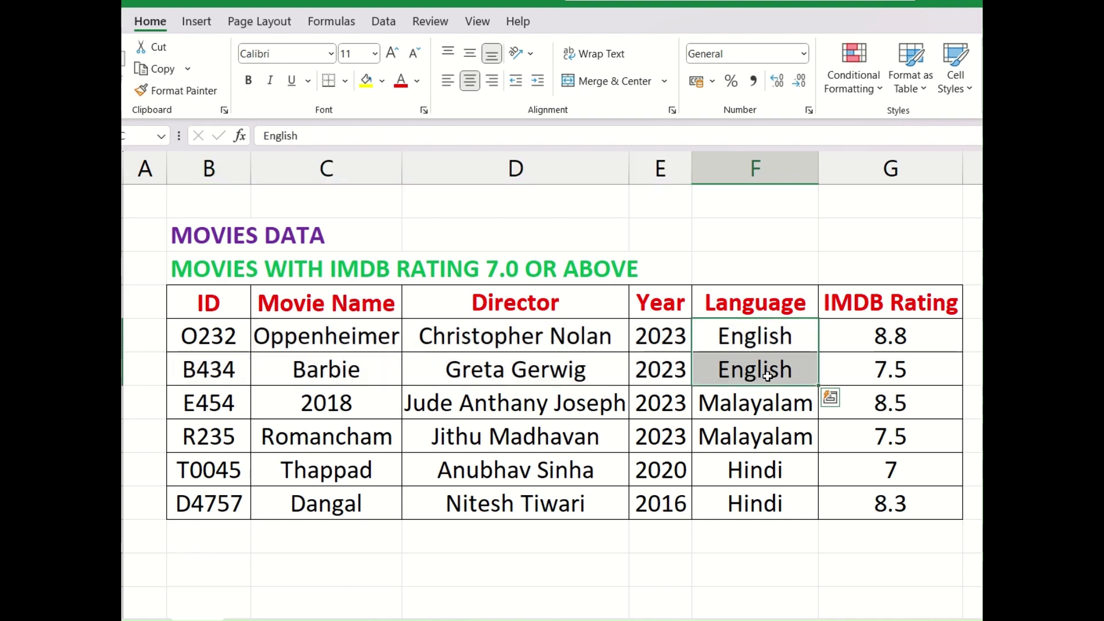
drag(763, 408, 756, 504)
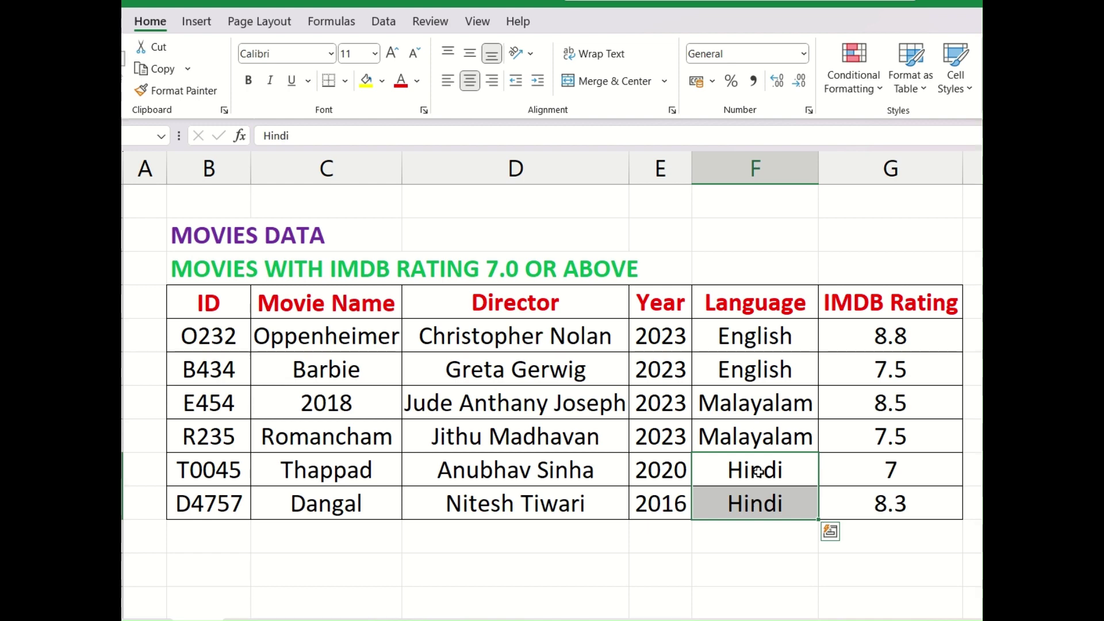
click(757, 471)
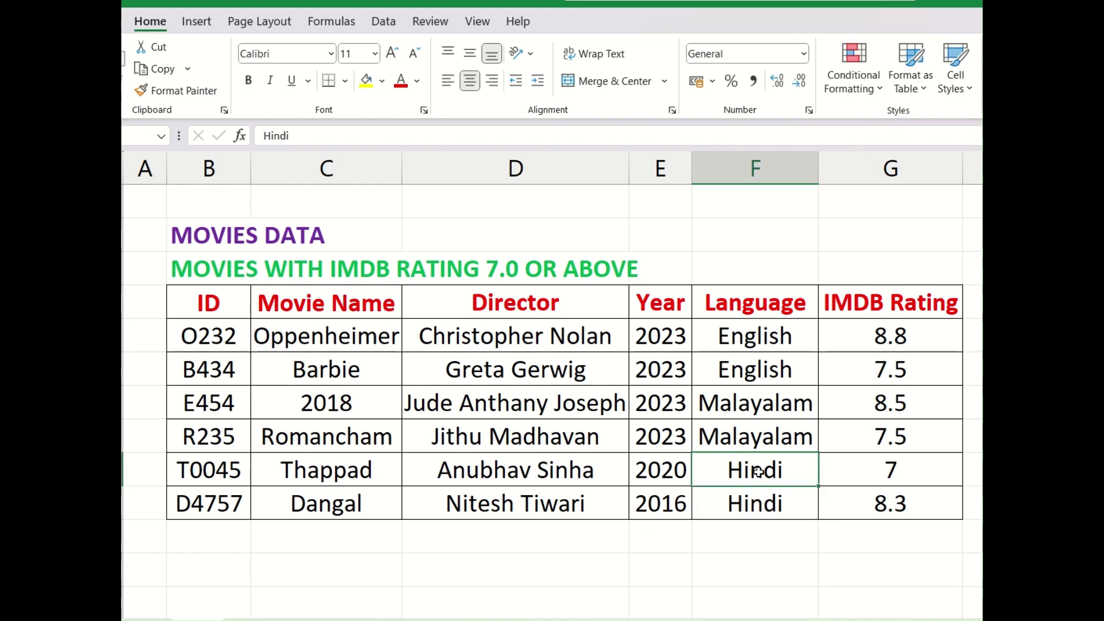
click(722, 332)
click(741, 375)
click(739, 400)
click(744, 337)
click(743, 337)
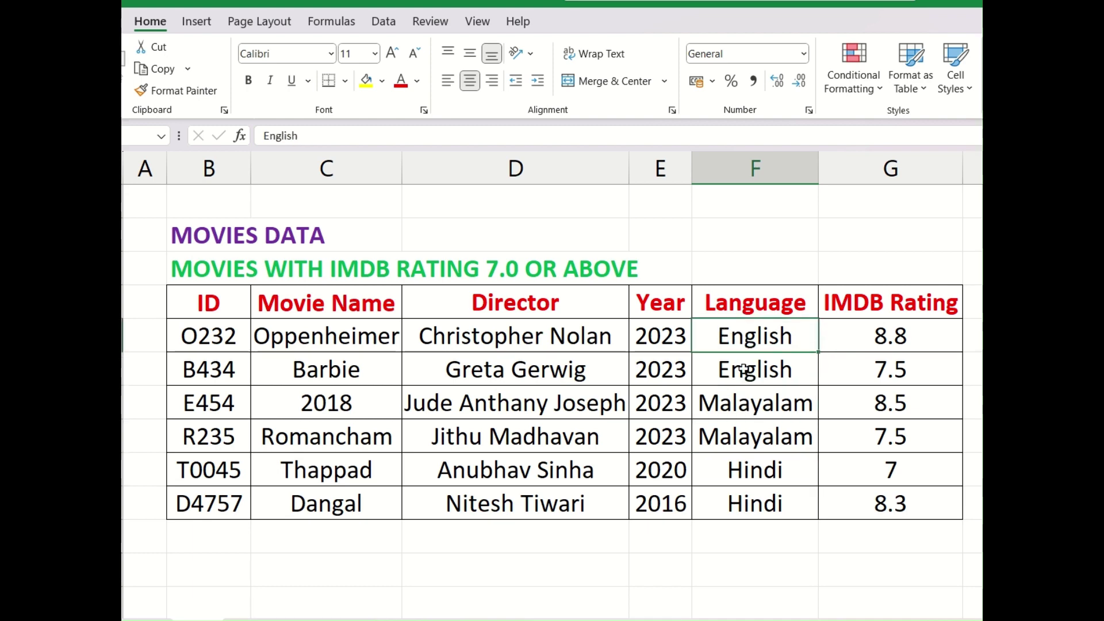
click(744, 372)
click(745, 404)
click(746, 431)
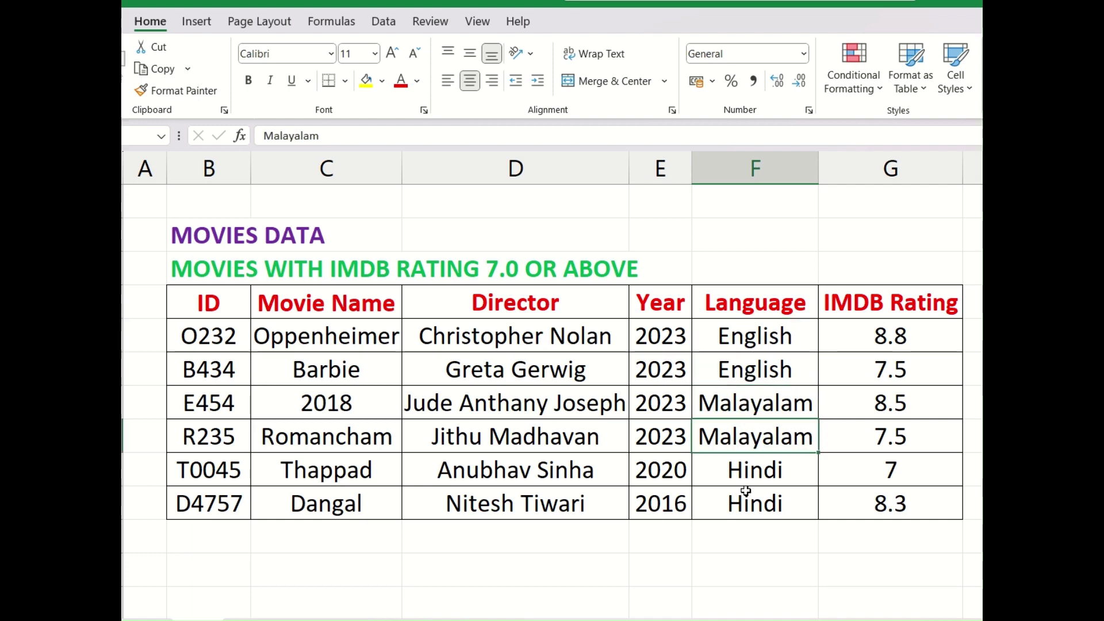
Review the repeated 2023 entries in the Year column alongside their movie records
drag(667, 333, 669, 439)
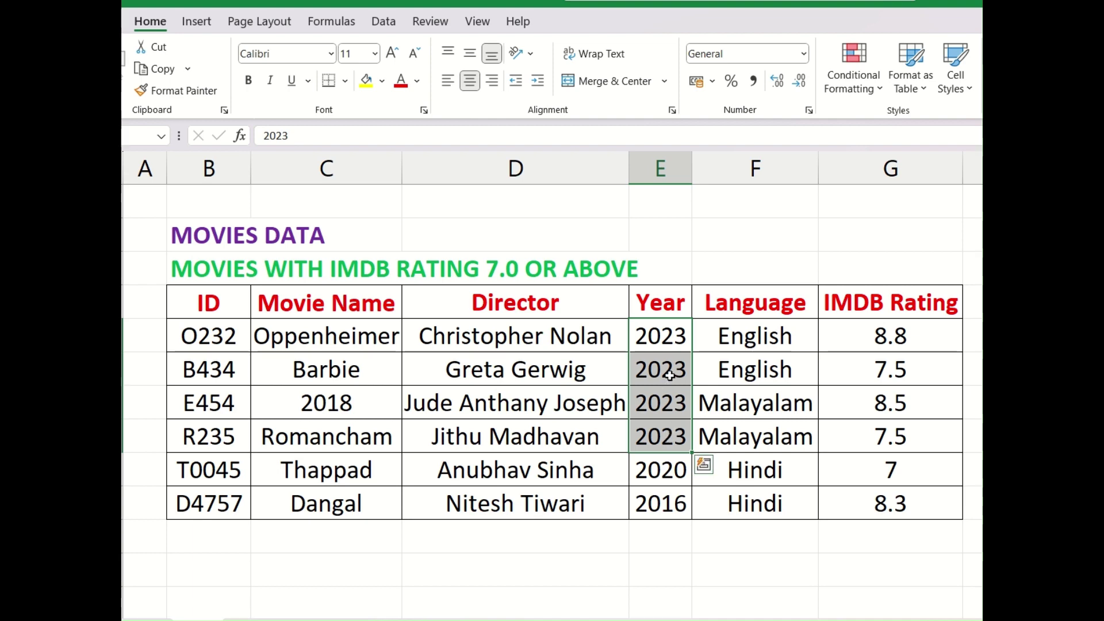
click(664, 338)
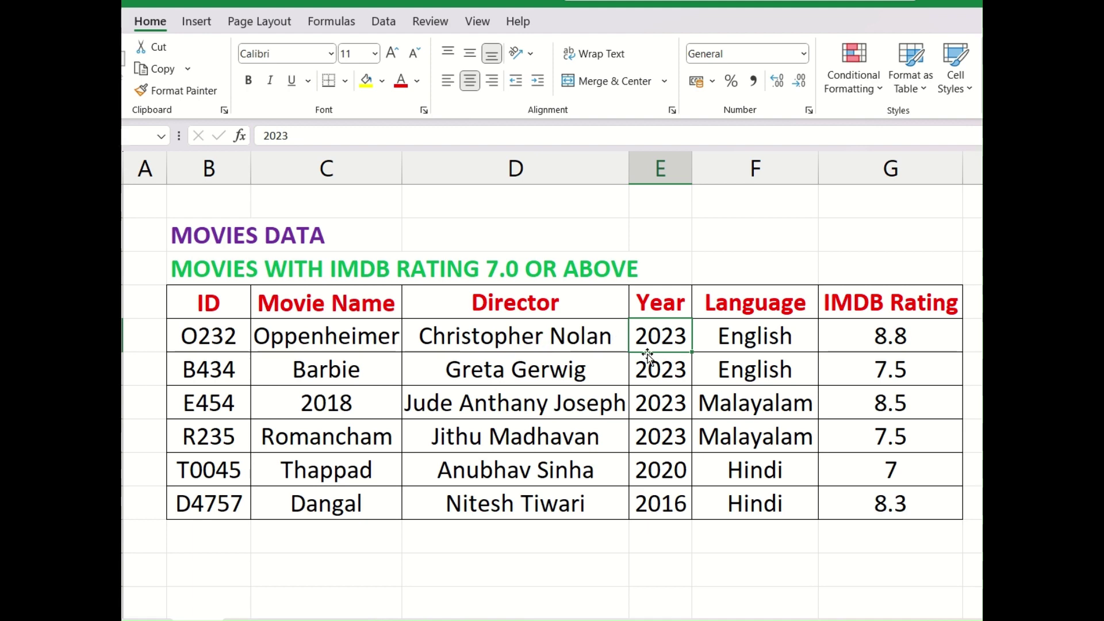
drag(230, 343, 551, 423)
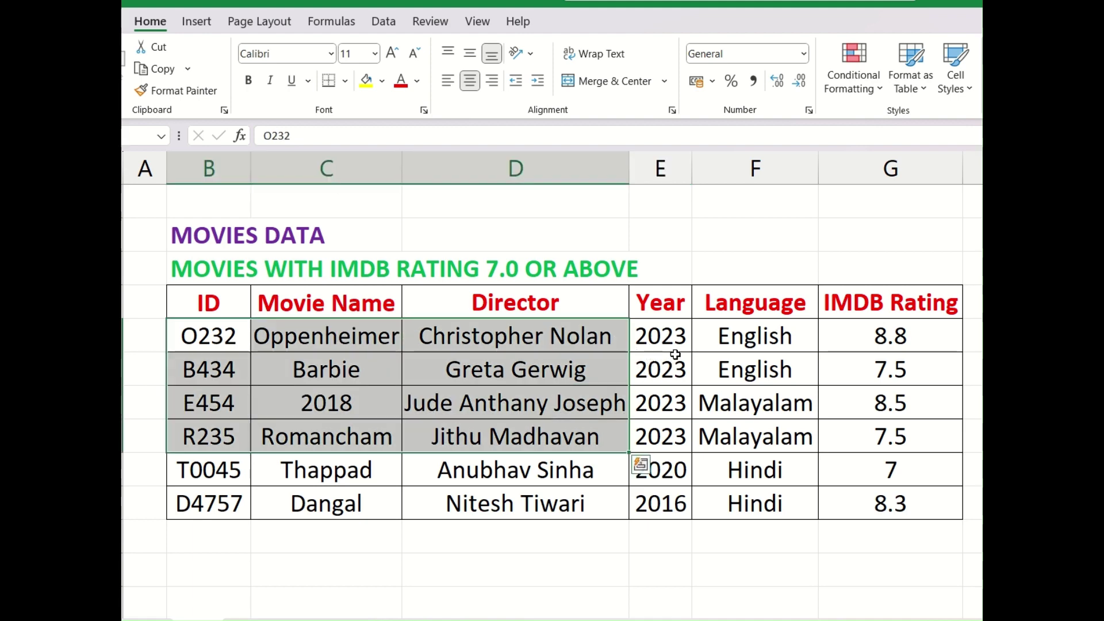
click(676, 340)
key(shift+Down)
key(shift+Down)
key(shift+Down)
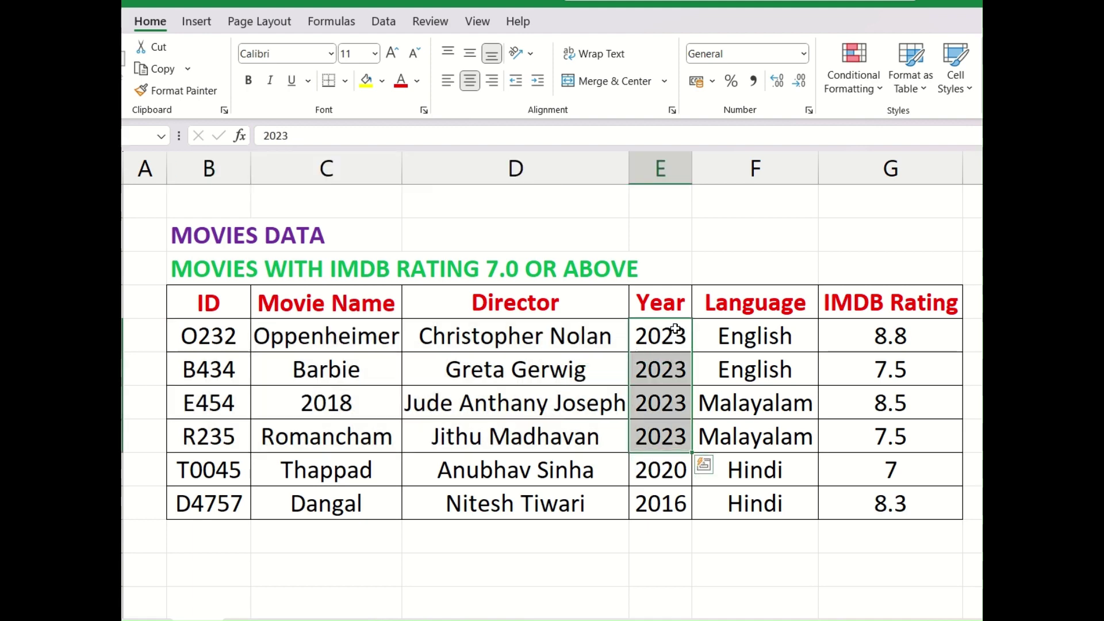
click(676, 330)
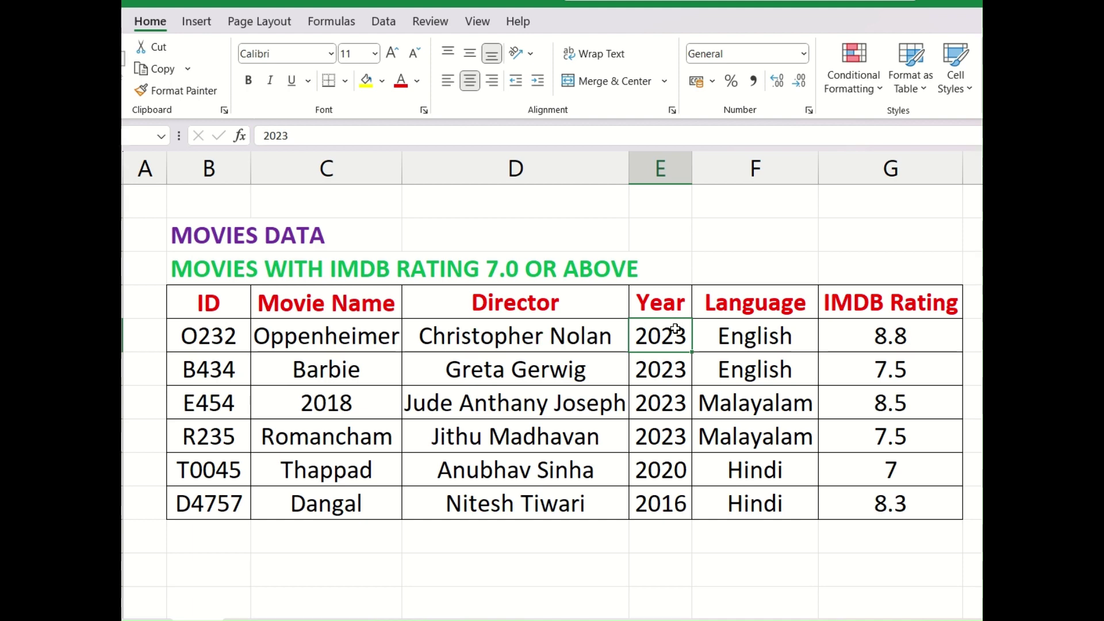
Merge and center the four 2023 cells in the Year column, keeping only the upper-left value
drag(663, 343, 665, 436)
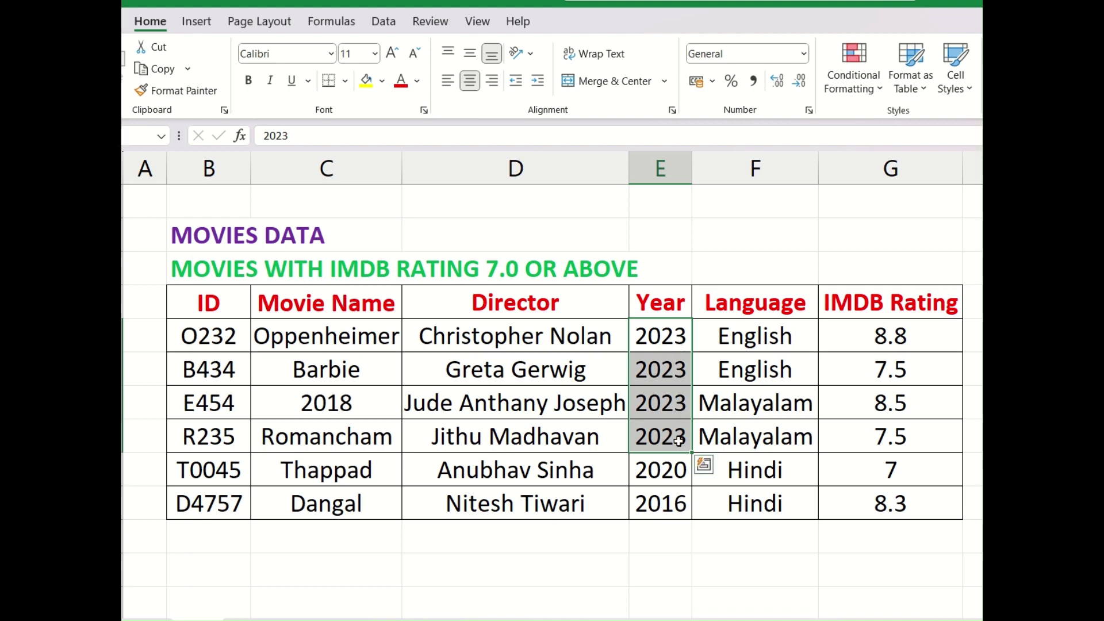
drag(663, 333, 662, 434)
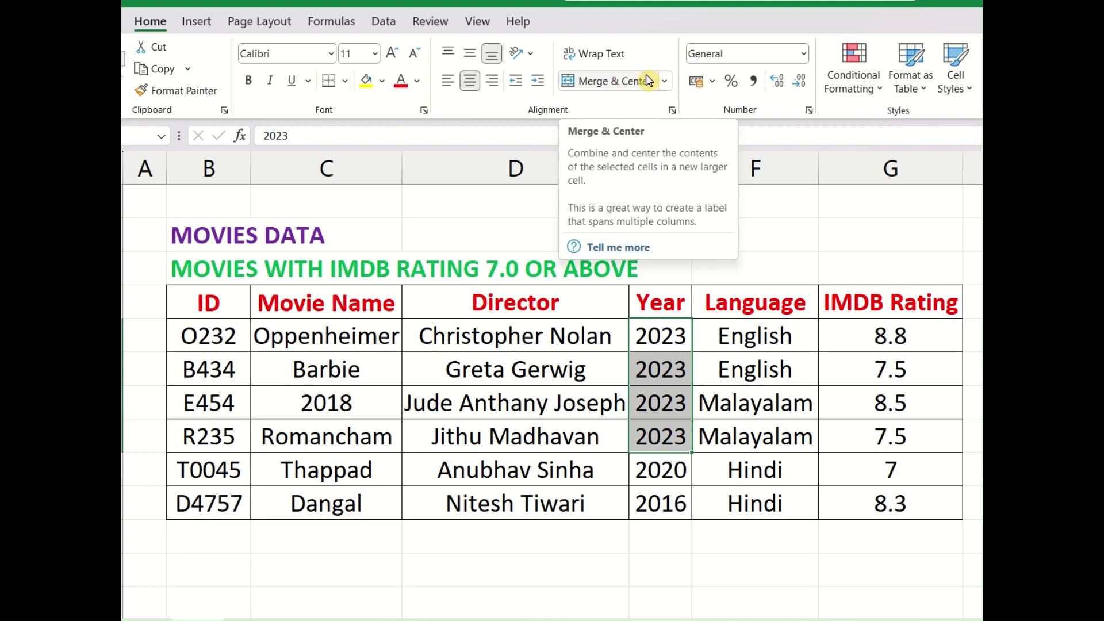
click(666, 81)
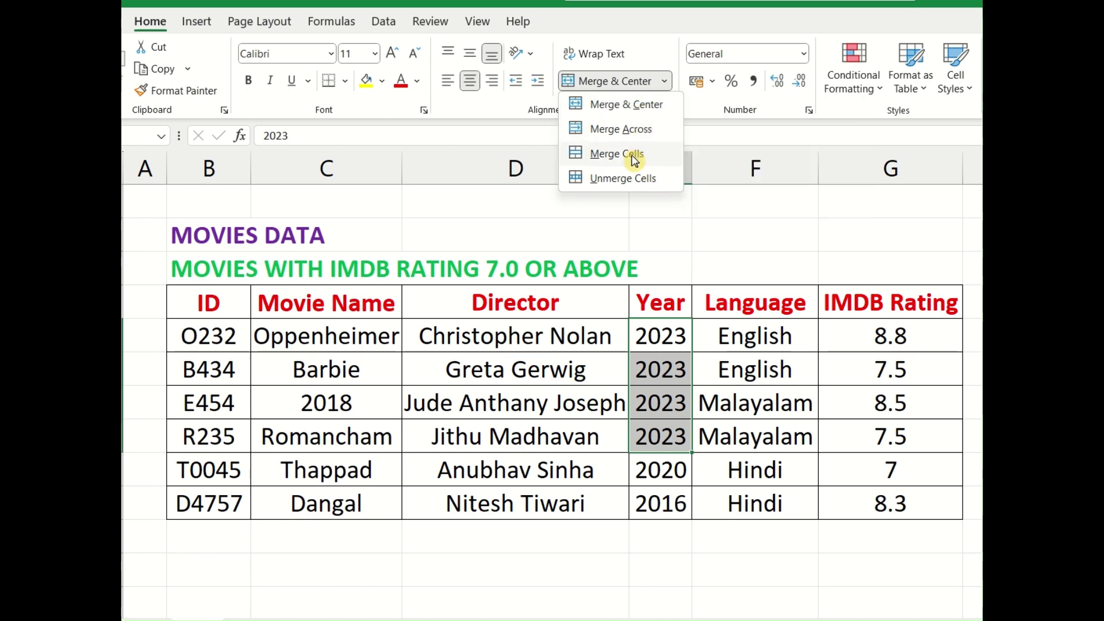
click(637, 108)
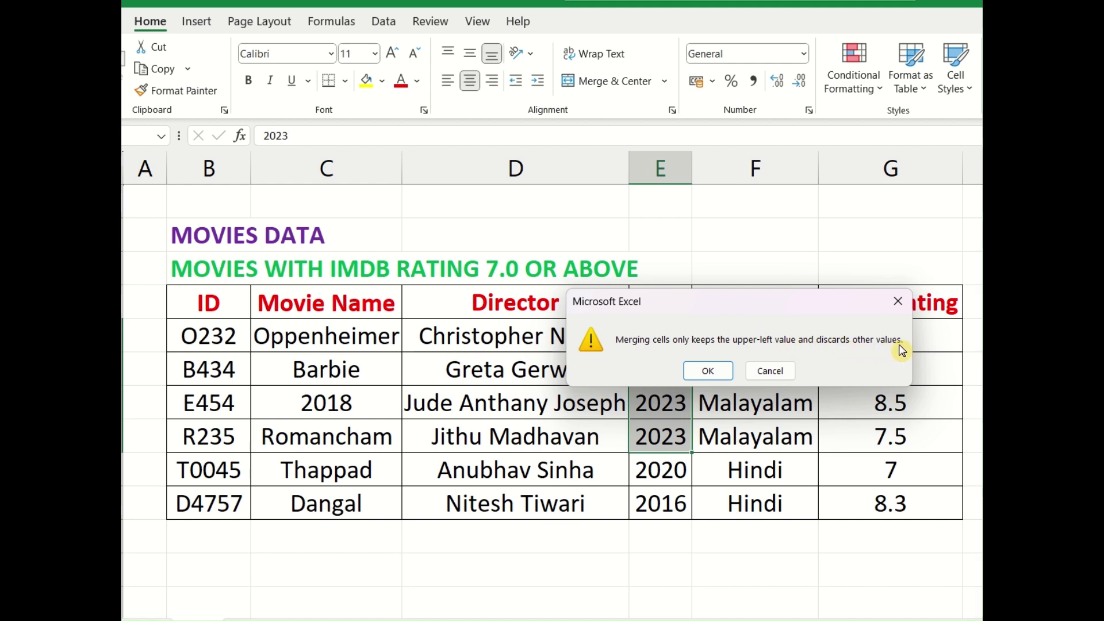
drag(684, 301, 939, 281)
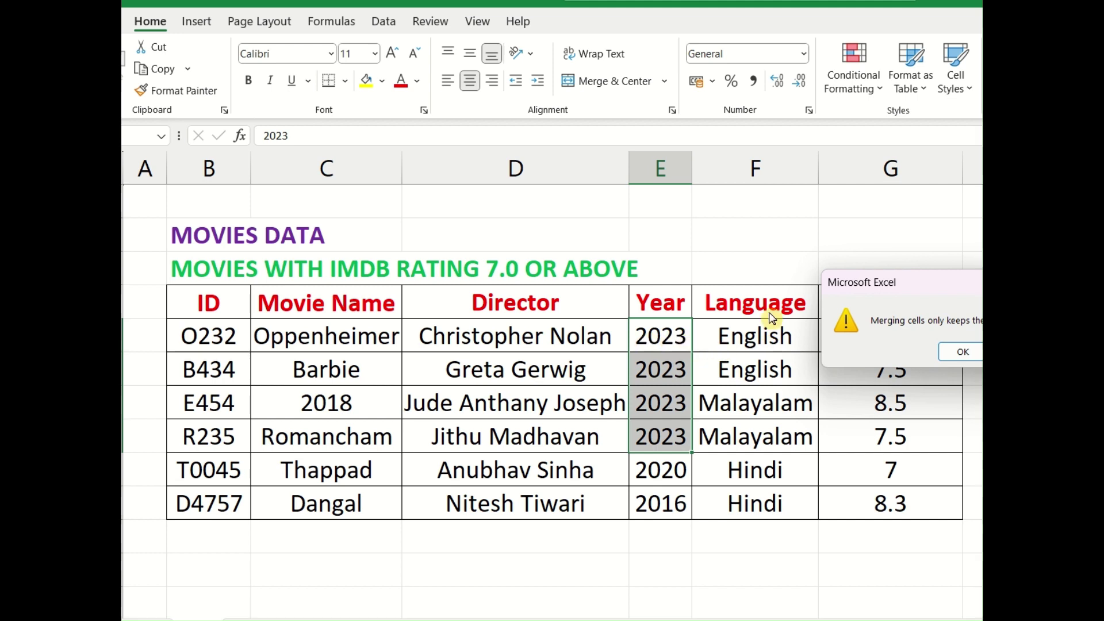
drag(914, 292, 654, 257)
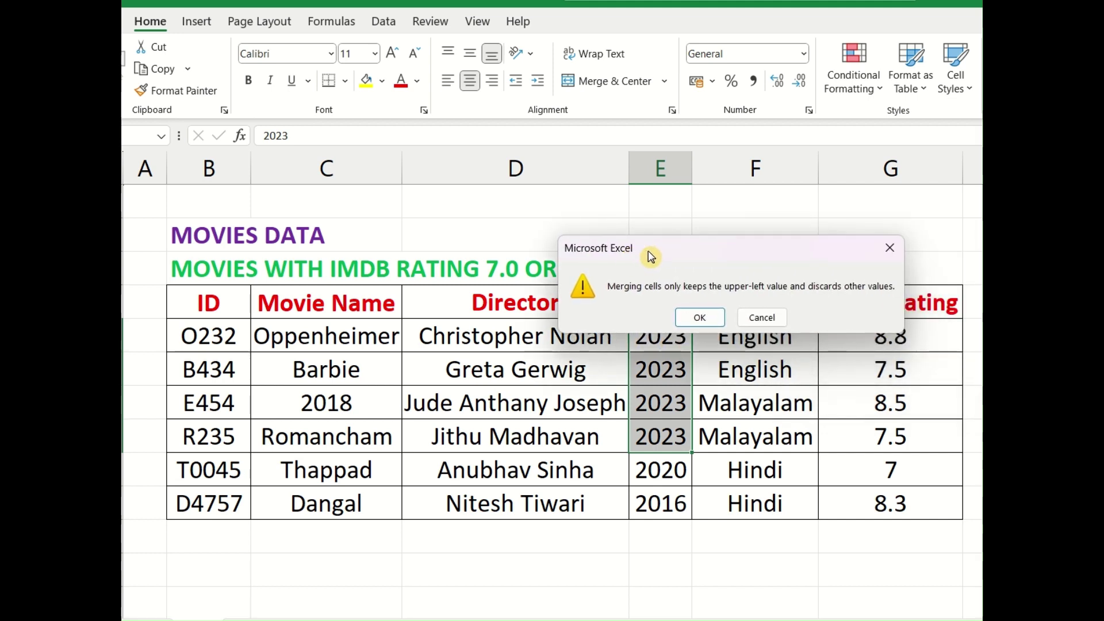
click(700, 320)
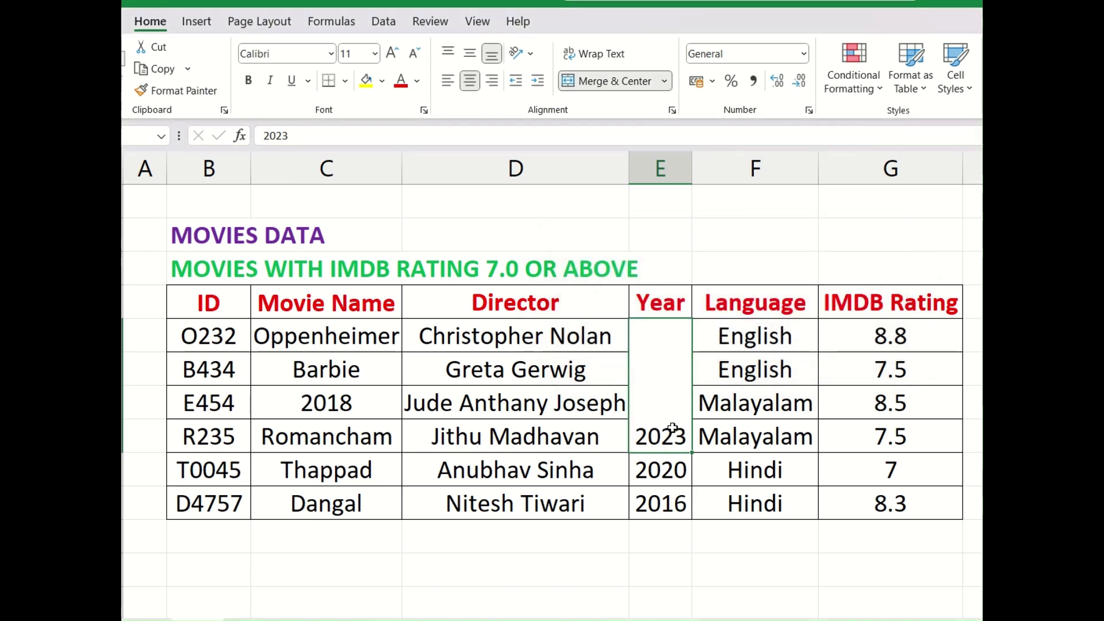
Vertically center the value in the merged 2023 cell of the Year column with Middle Align
click(604, 389)
click(667, 345)
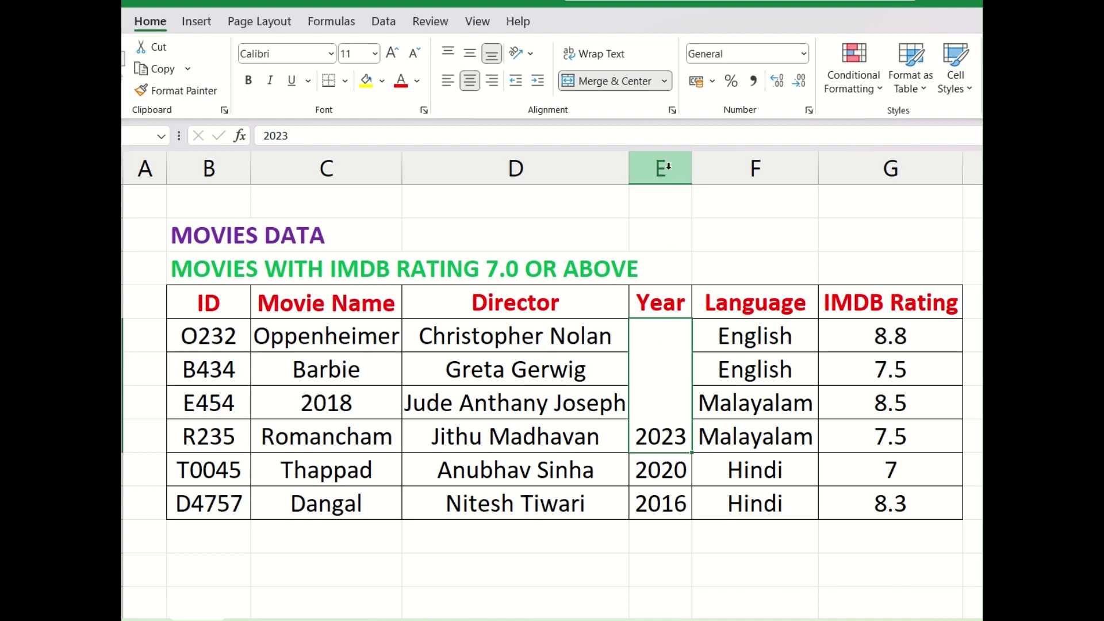
click(664, 193)
click(670, 296)
click(667, 345)
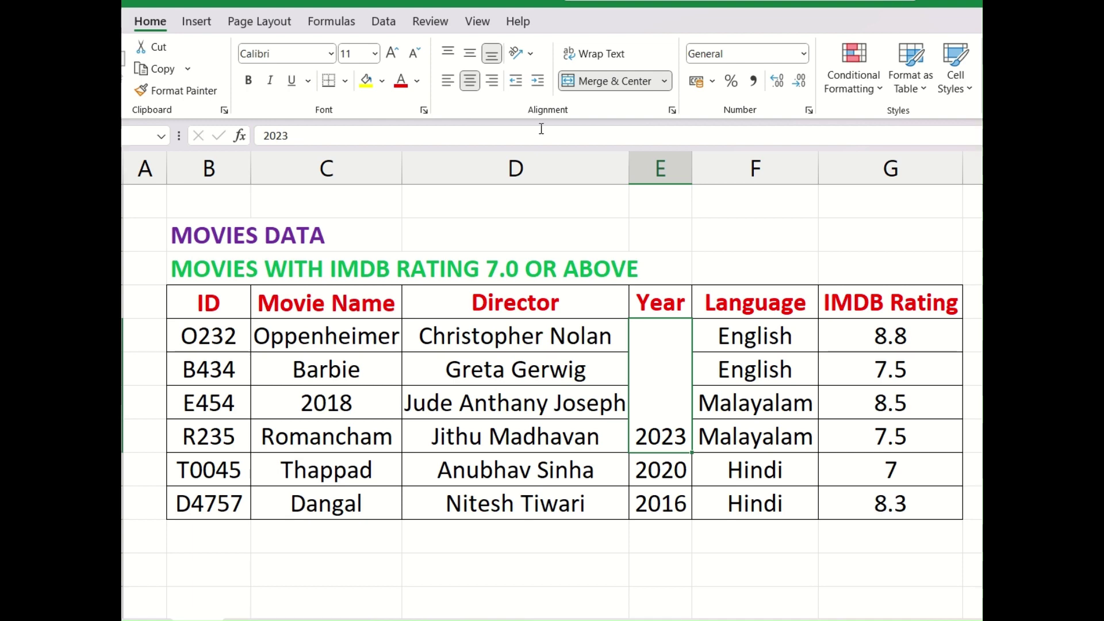
click(470, 57)
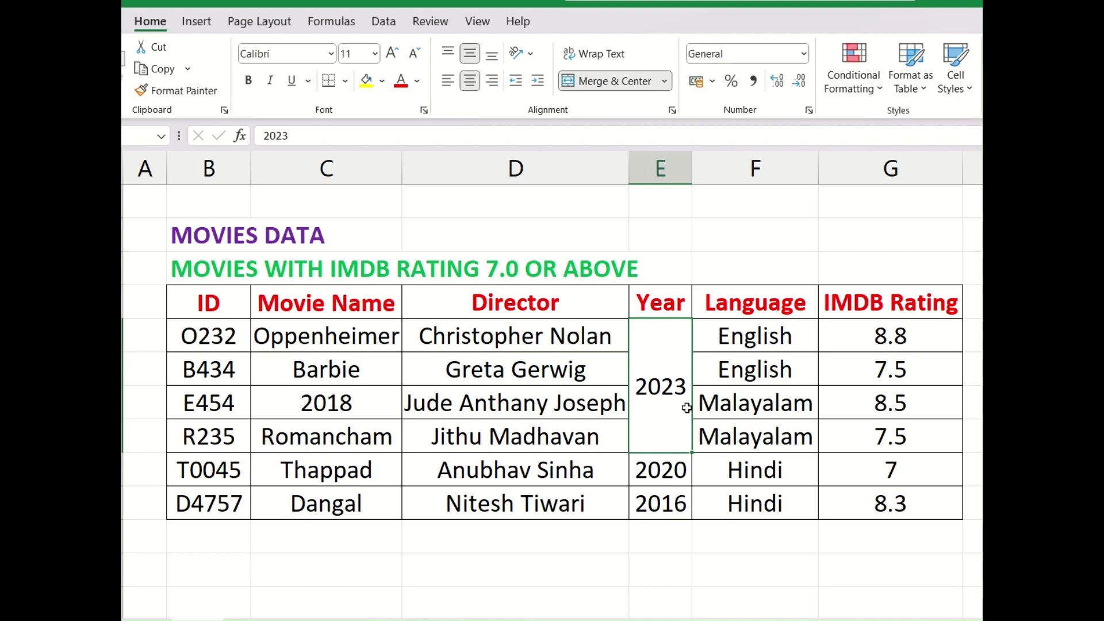
Merge and center the two English cells in the Language column and middle-align the merged cell
drag(757, 339, 756, 365)
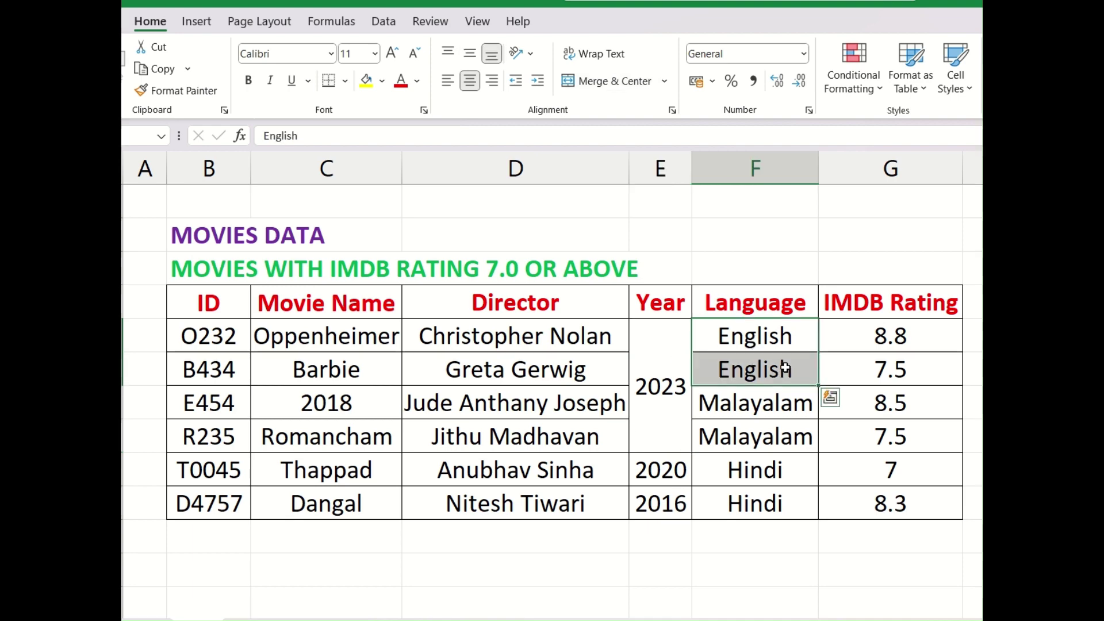
click(598, 83)
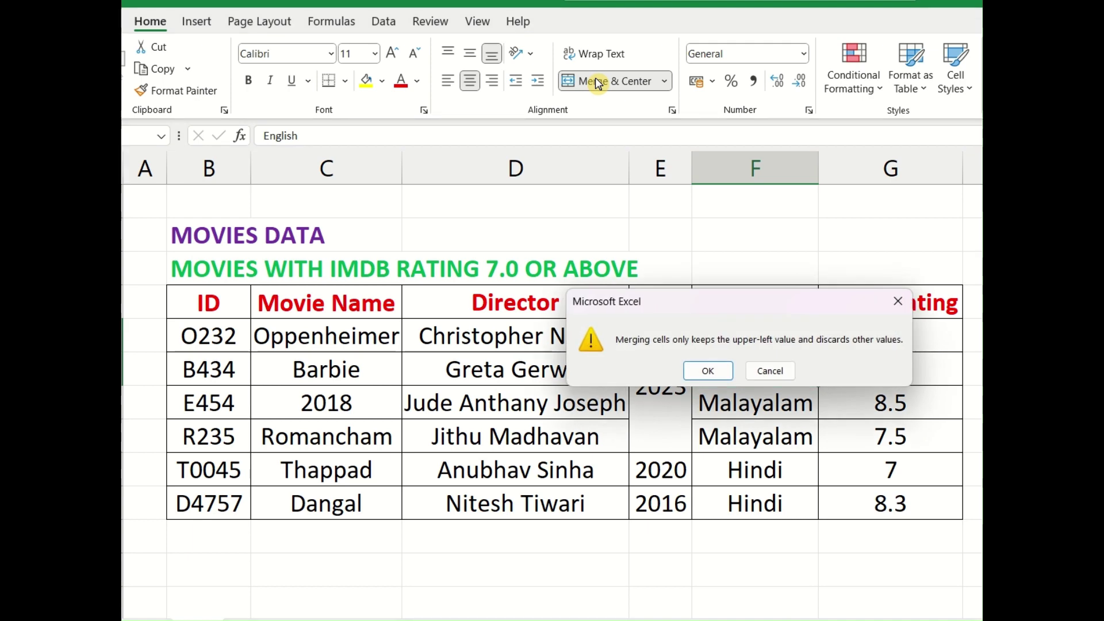
click(708, 372)
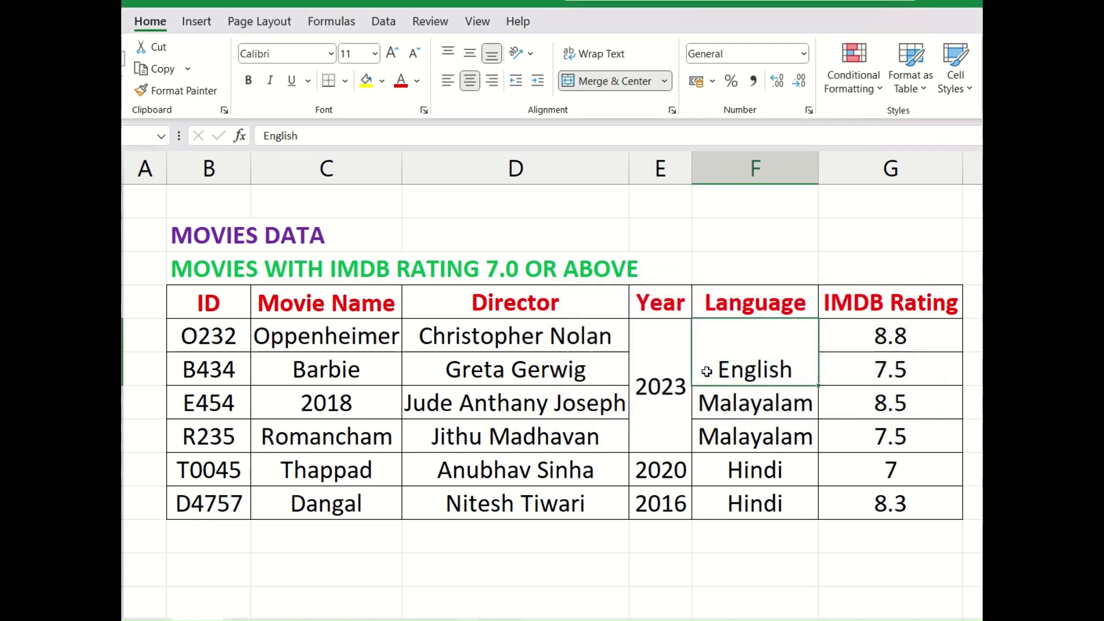
click(470, 54)
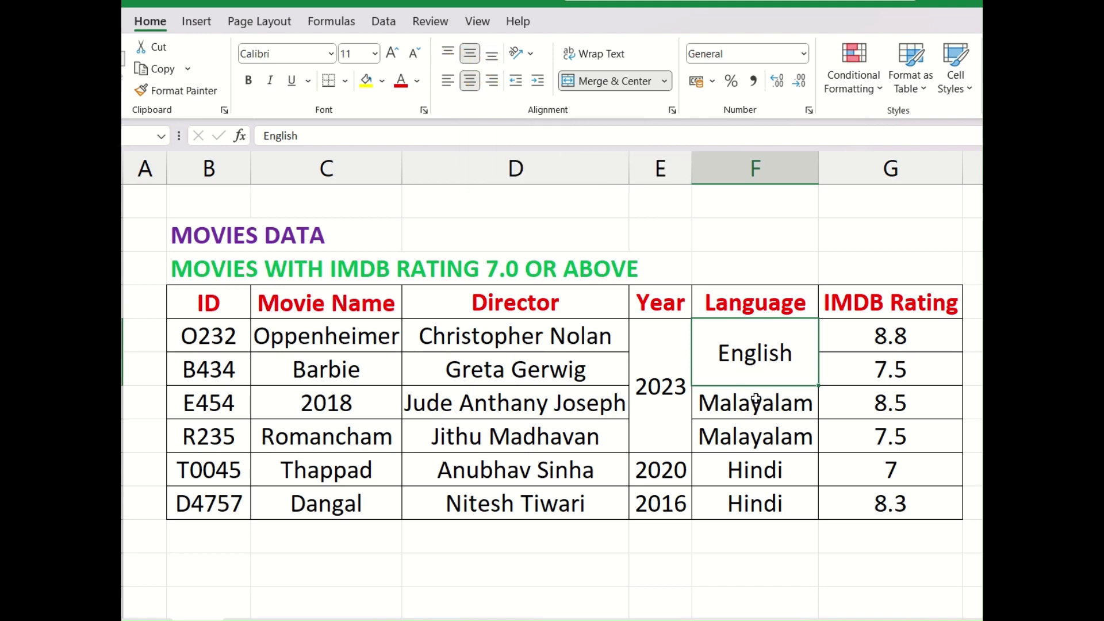
Merge and center the two Malayalam cells, and separately the two Hindi cells, in the Language column
drag(755, 402, 757, 442)
click(602, 81)
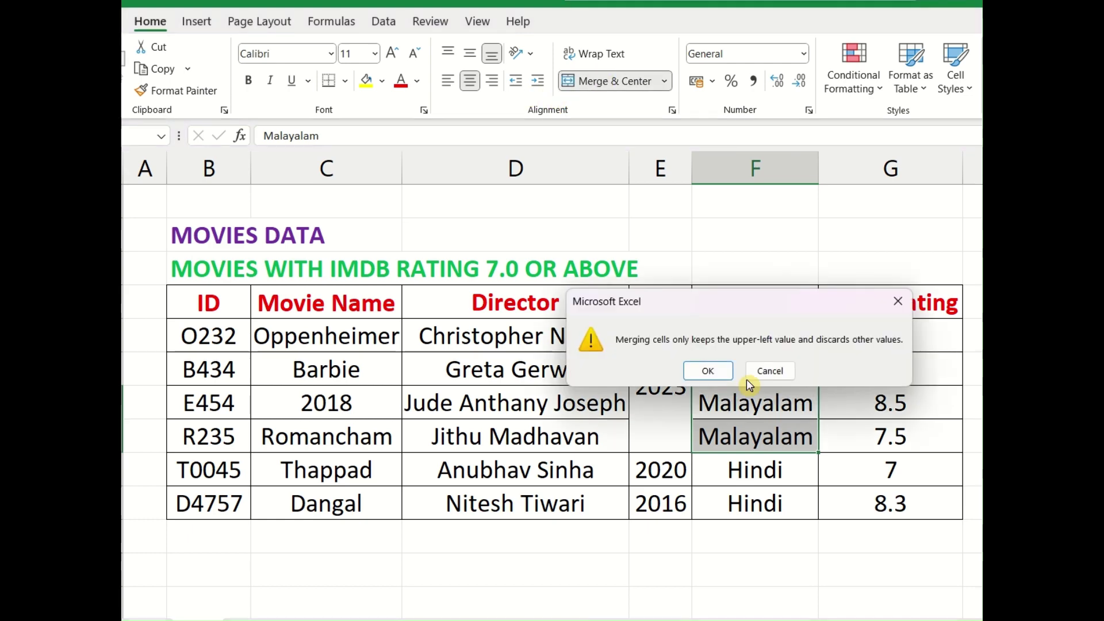
click(708, 371)
drag(755, 469, 755, 503)
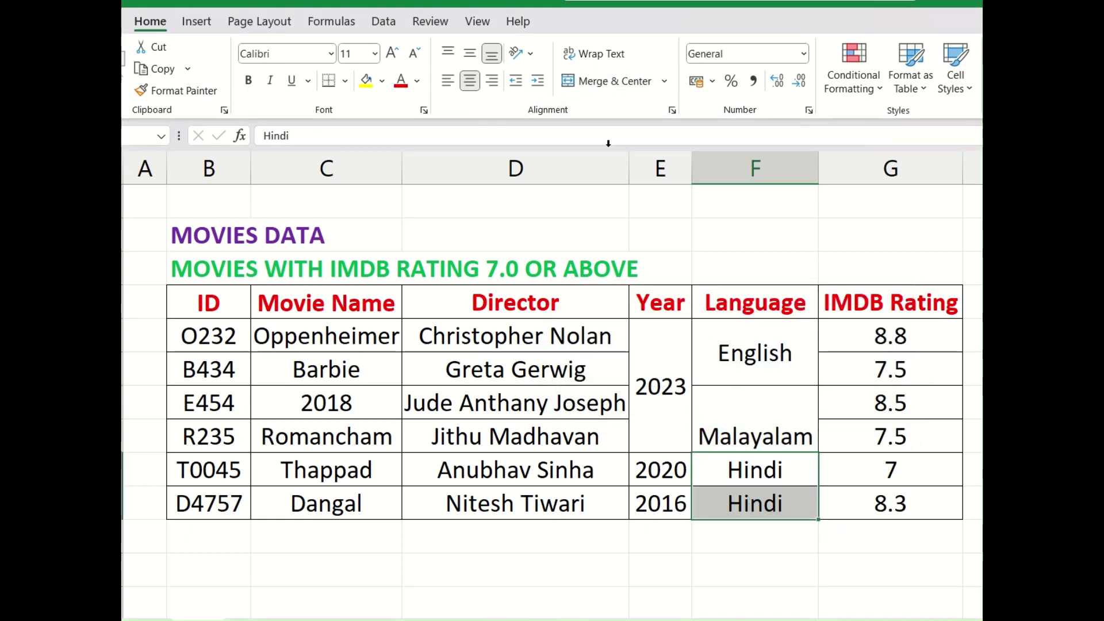
click(585, 81)
click(710, 371)
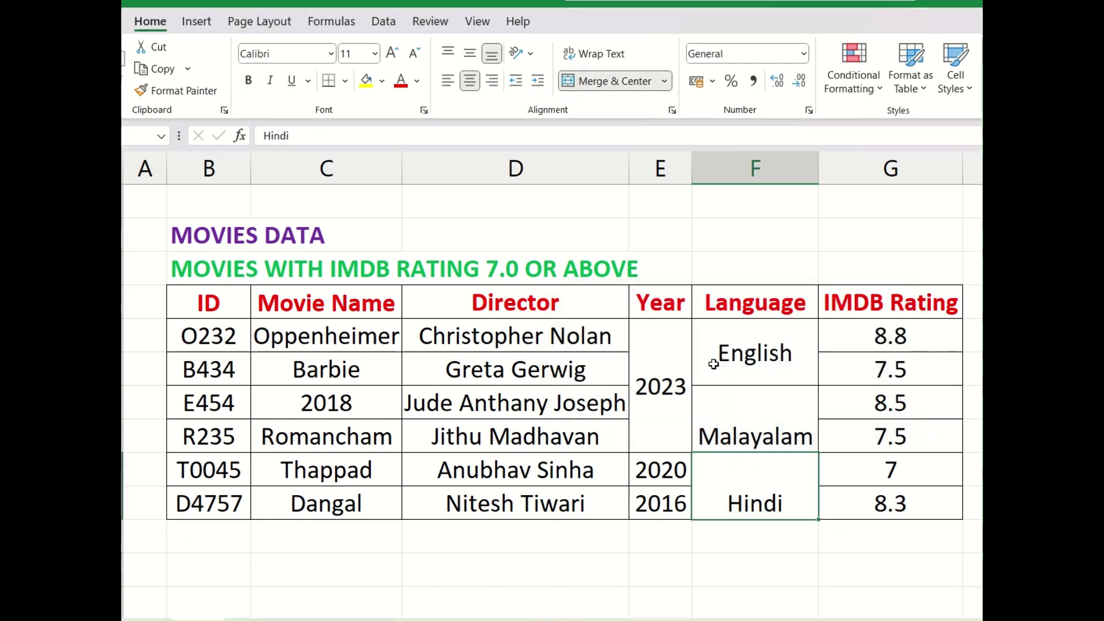
Middle-align the merged Malayalam and Hindi cells in the Language column
drag(747, 421, 747, 458)
click(469, 54)
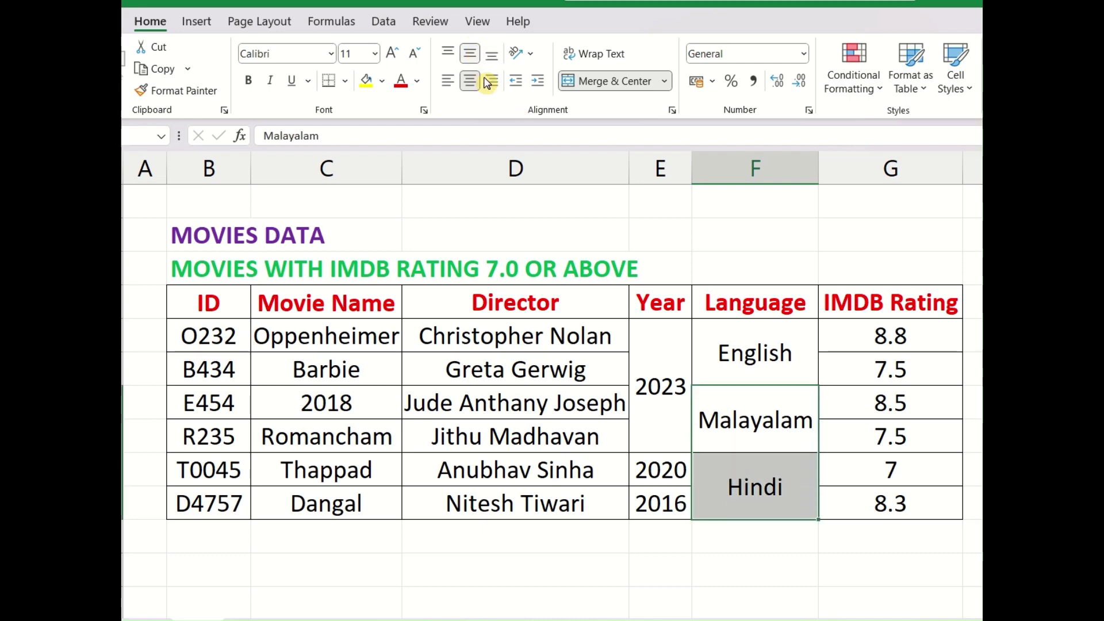
click(742, 358)
click(486, 351)
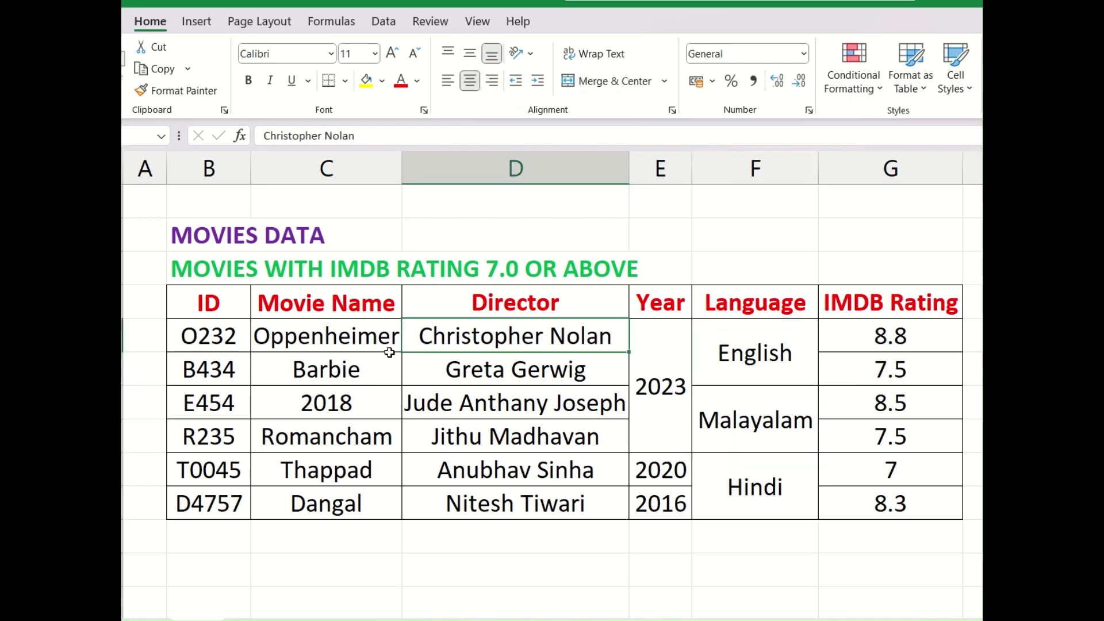
drag(216, 336, 633, 437)
click(609, 399)
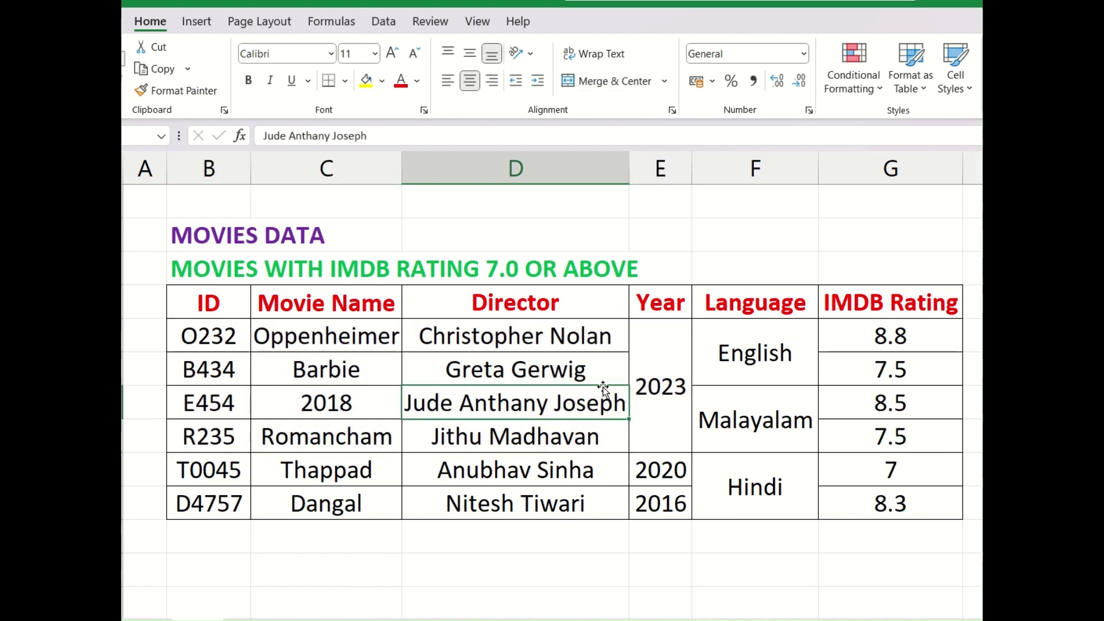
click(643, 353)
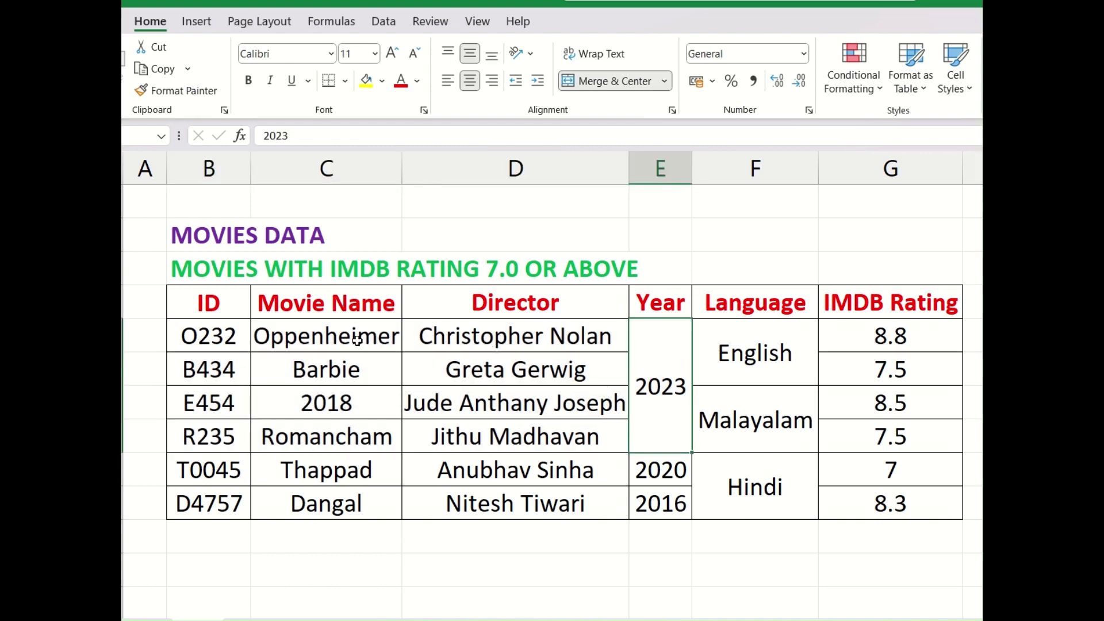
click(774, 399)
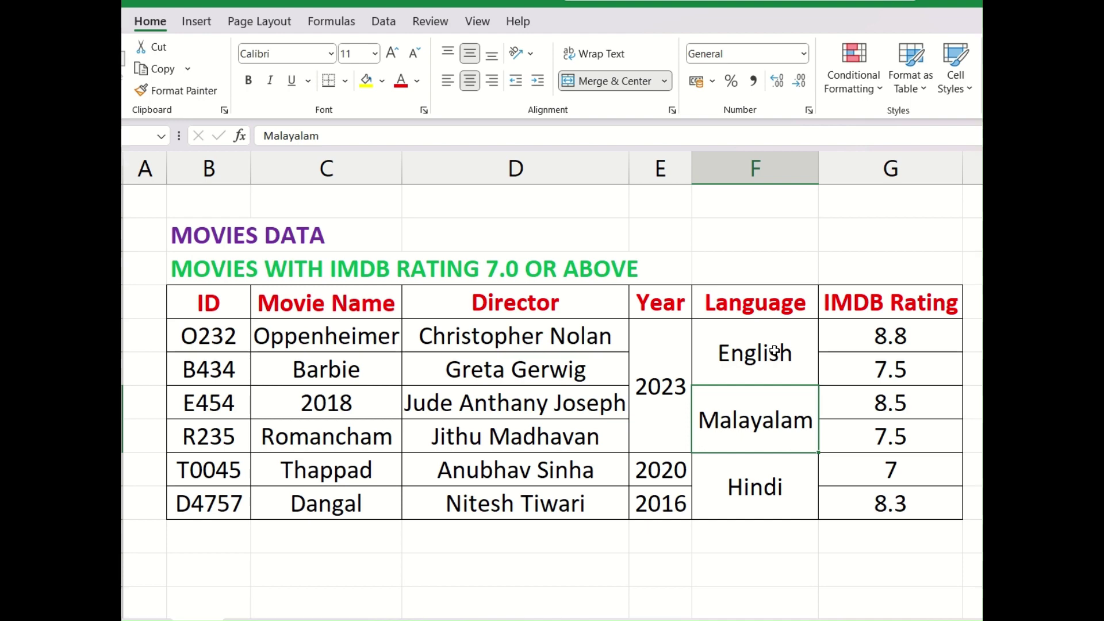
click(774, 351)
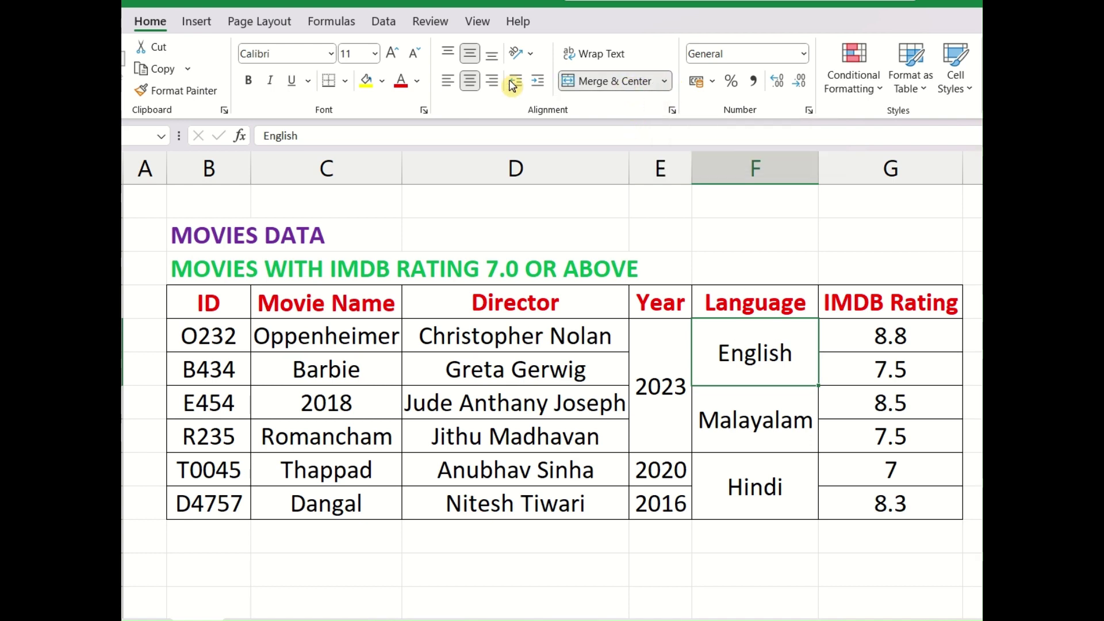
click(472, 83)
Try Bottom Align on the merged 2023 cell in the Year column and return it to Middle Align
click(678, 342)
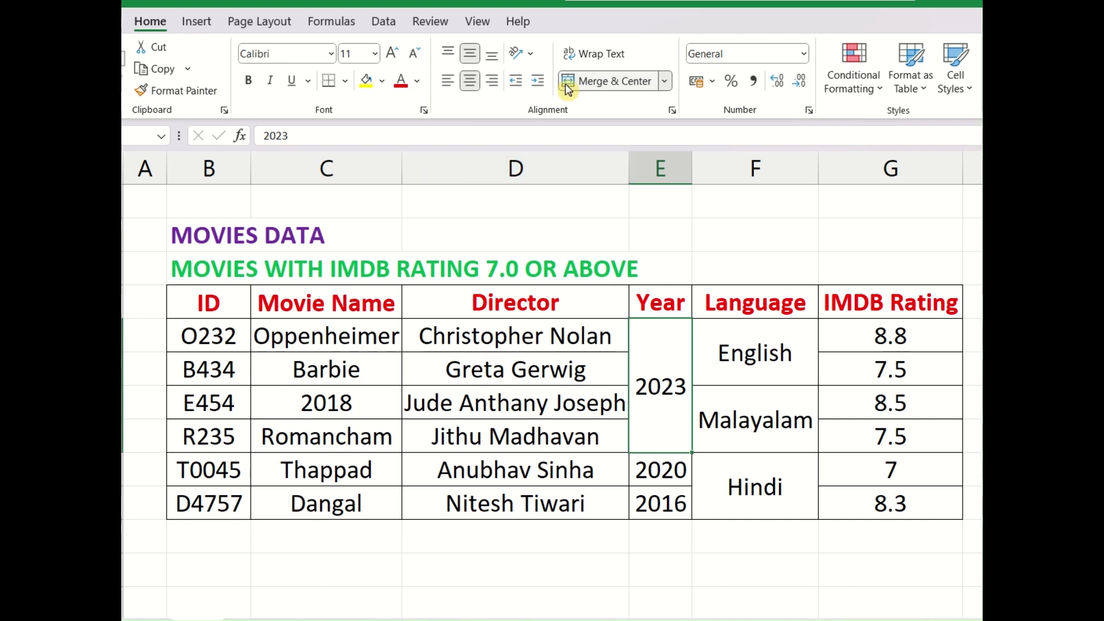
click(492, 54)
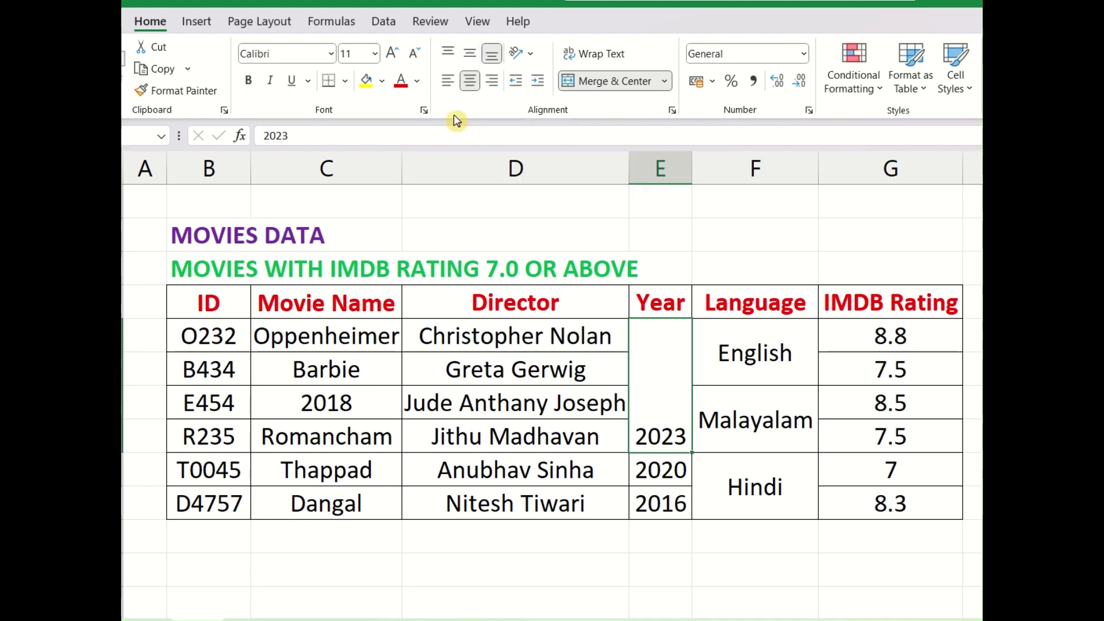
click(472, 58)
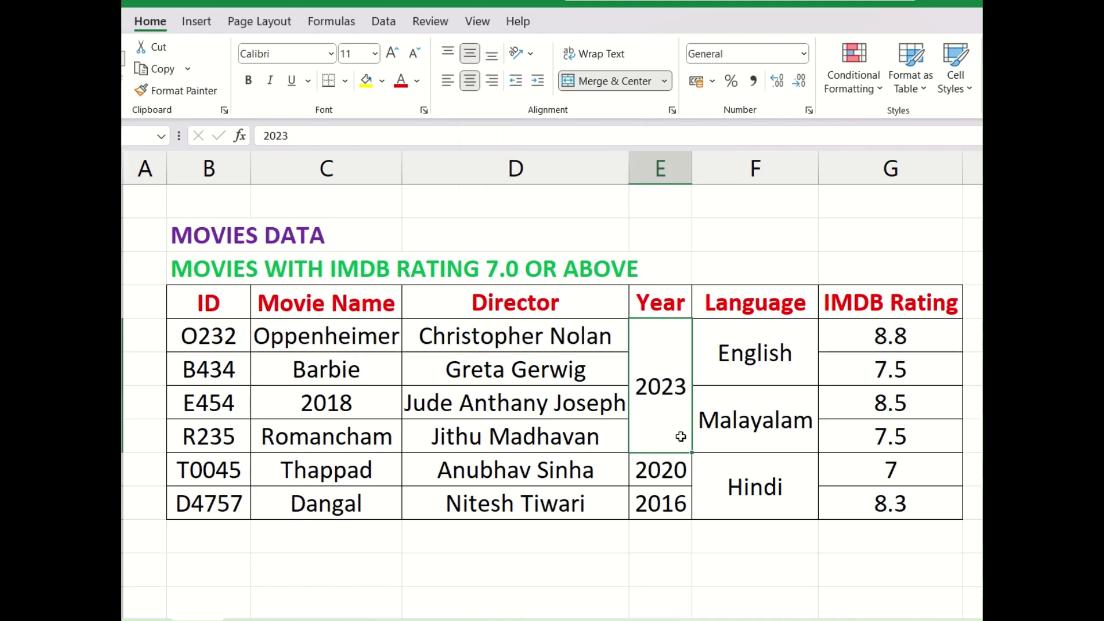
Unmerge the merged 2023 cell in the Year column
click(789, 435)
click(719, 354)
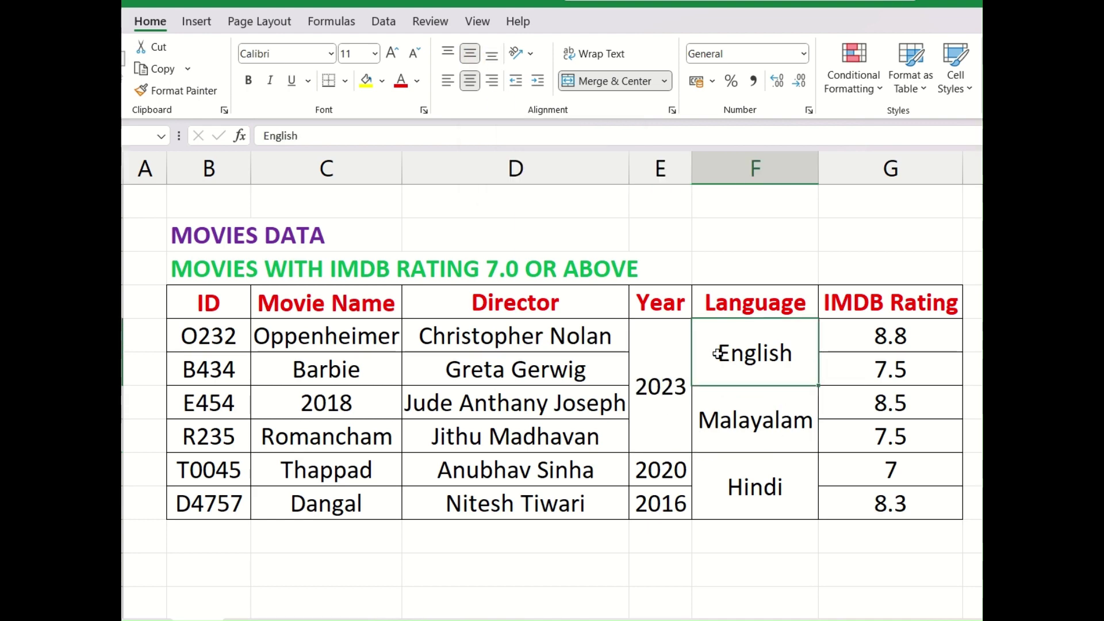
click(667, 82)
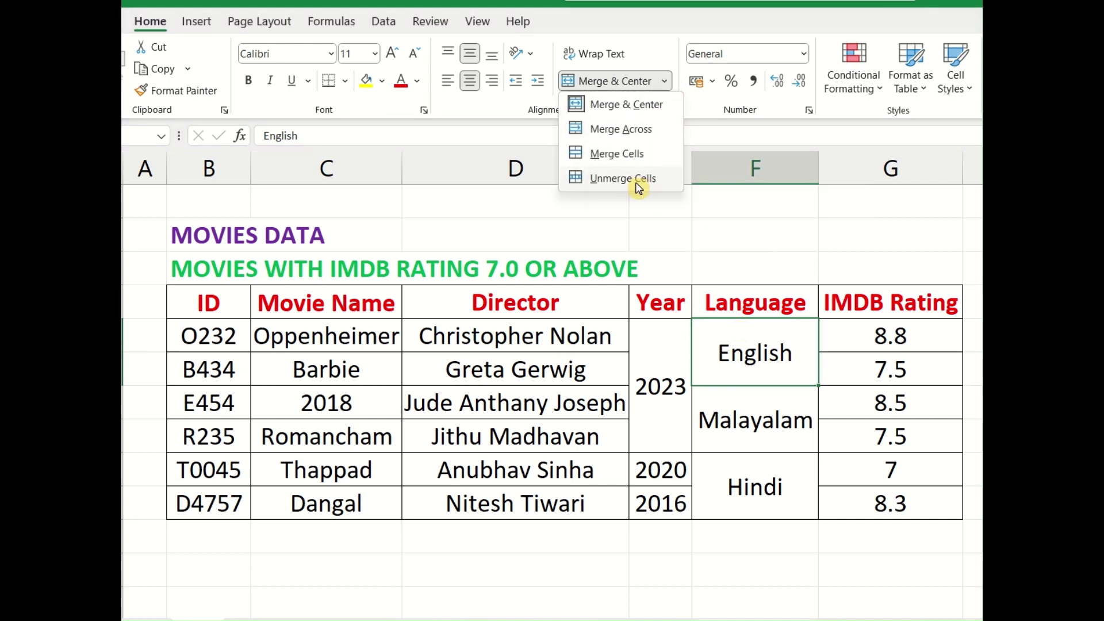
click(780, 351)
click(672, 342)
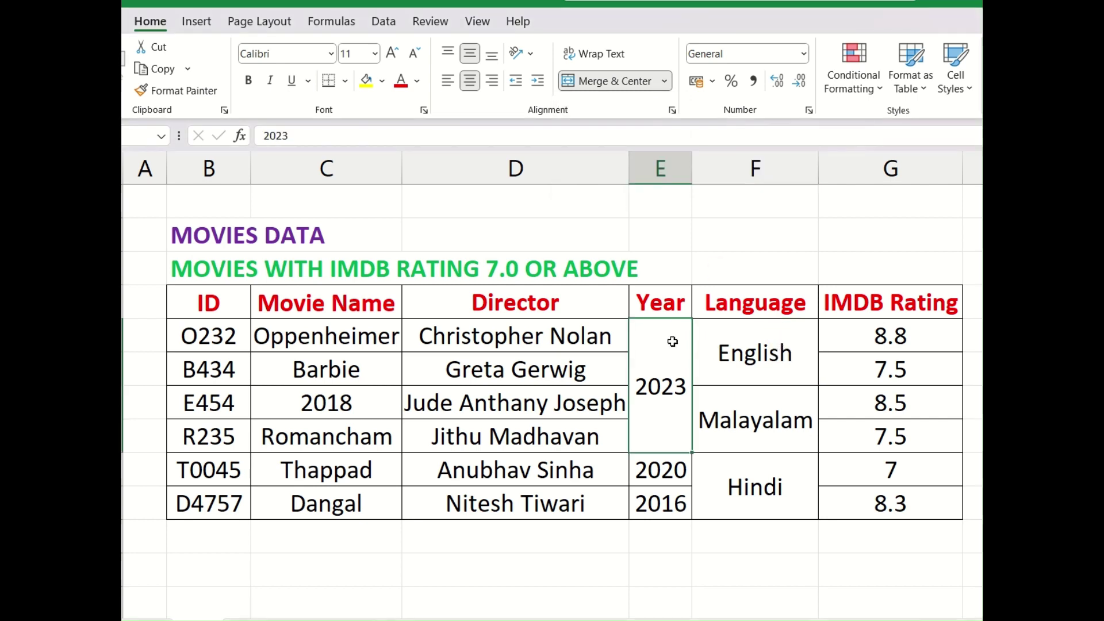
click(664, 82)
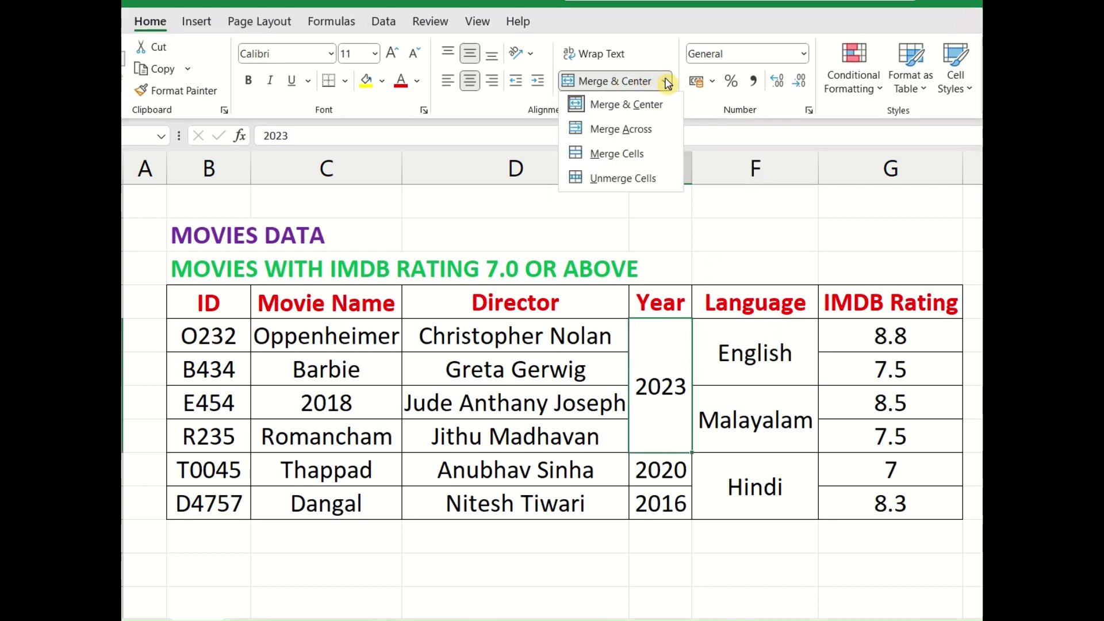
click(625, 182)
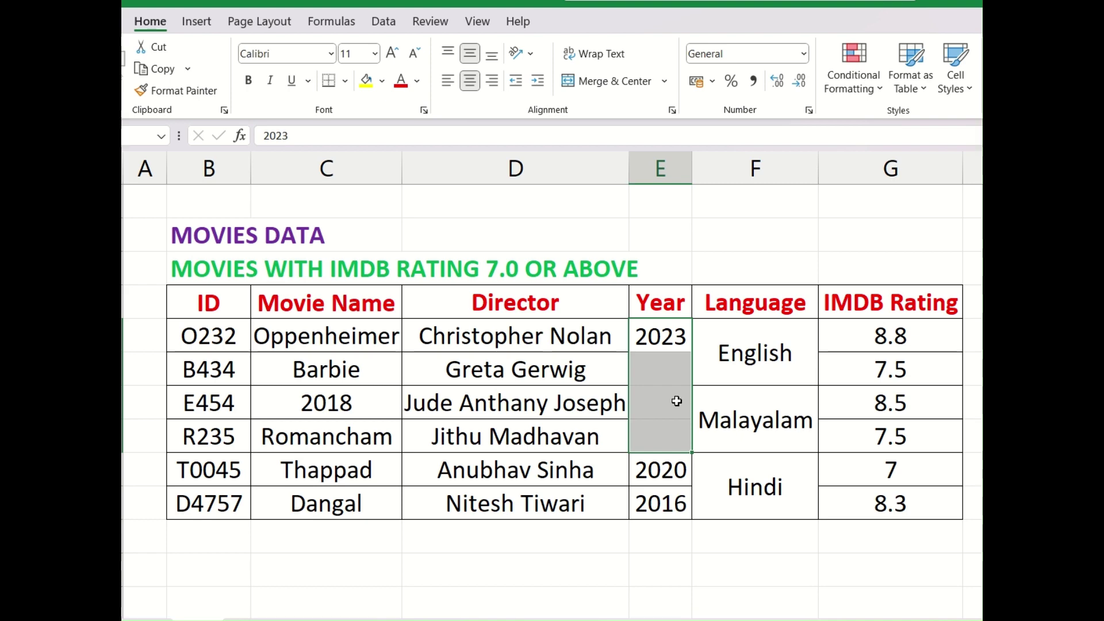
Examine the separate Year cells of the first four movie rows to see which ones hold a value
click(683, 426)
drag(665, 342, 660, 414)
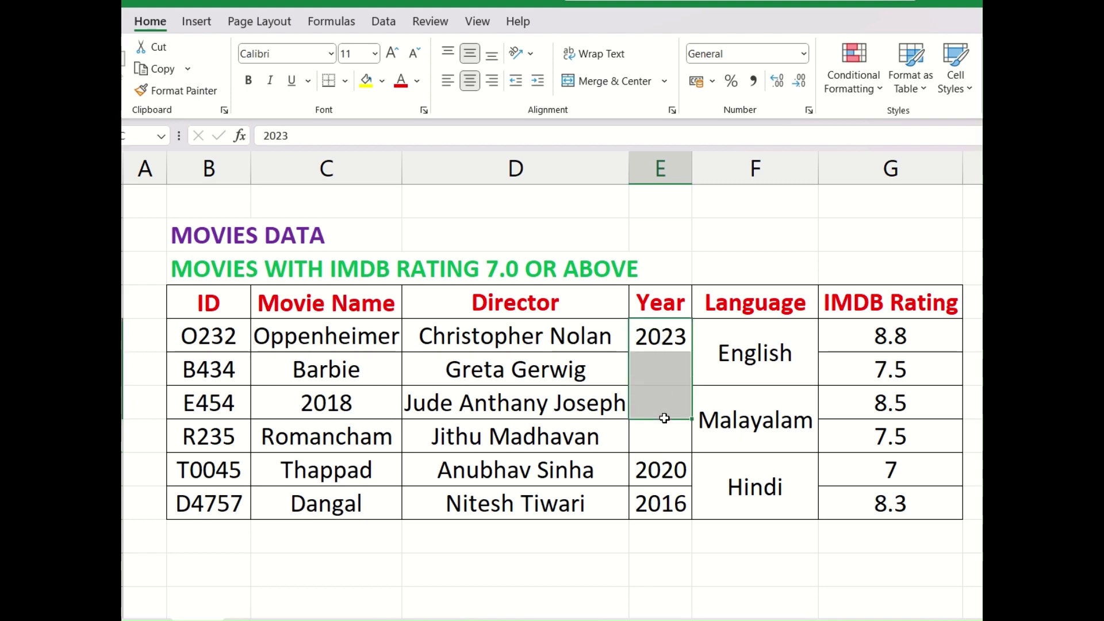
click(667, 443)
click(664, 392)
click(661, 368)
click(661, 337)
click(661, 368)
click(661, 402)
click(663, 439)
click(661, 343)
click(661, 363)
click(662, 398)
click(663, 429)
click(663, 363)
click(663, 409)
click(663, 444)
click(663, 364)
drag(663, 342, 665, 428)
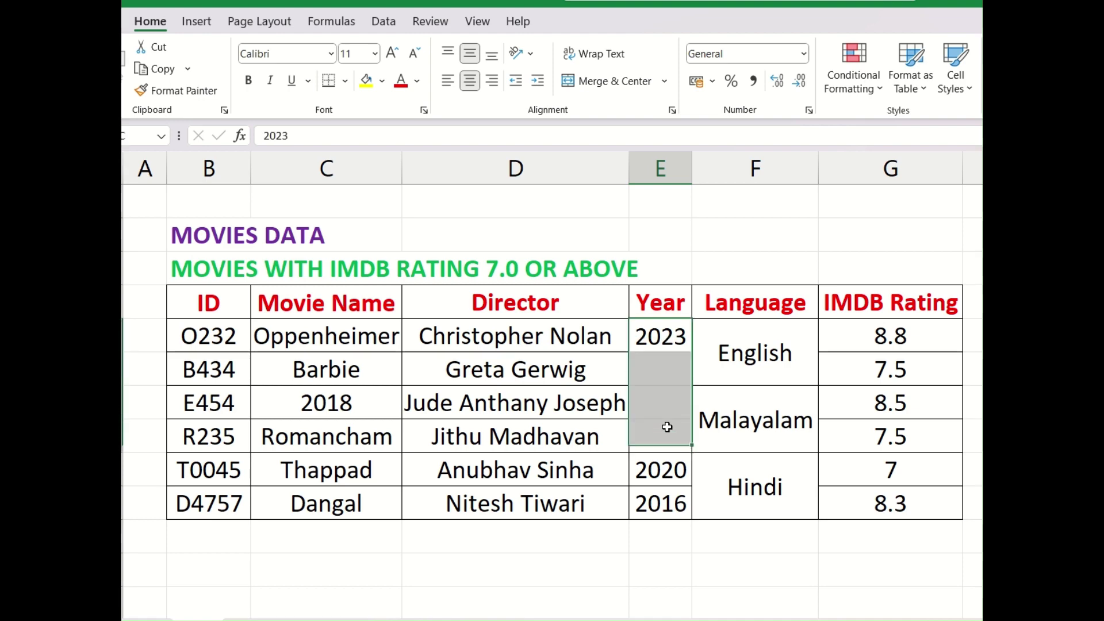
click(665, 379)
click(666, 412)
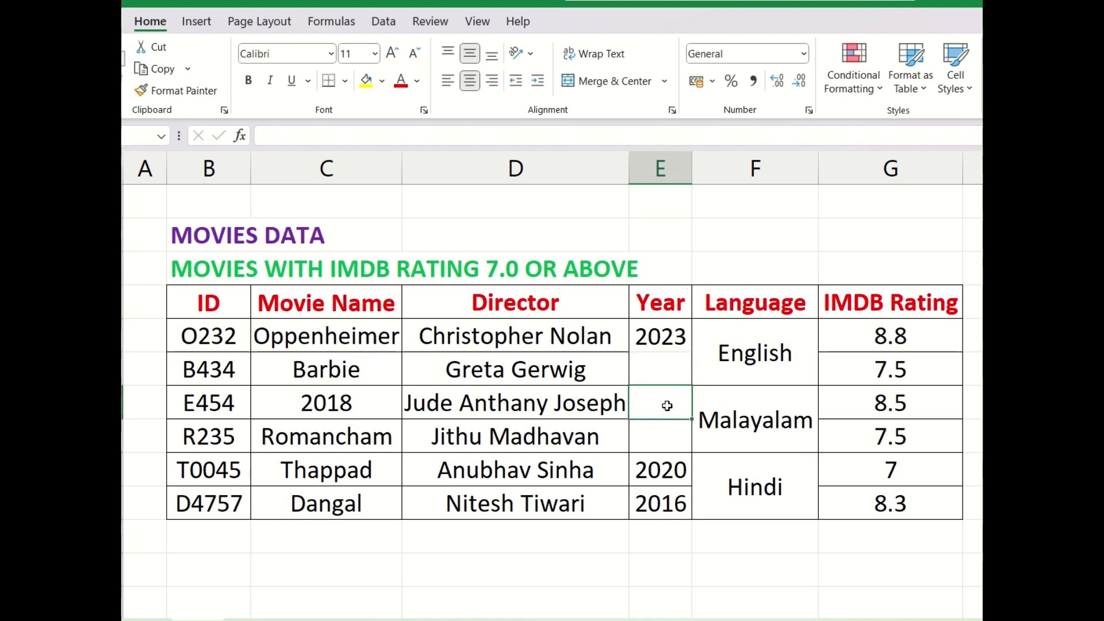
drag(667, 372, 666, 431)
click(660, 378)
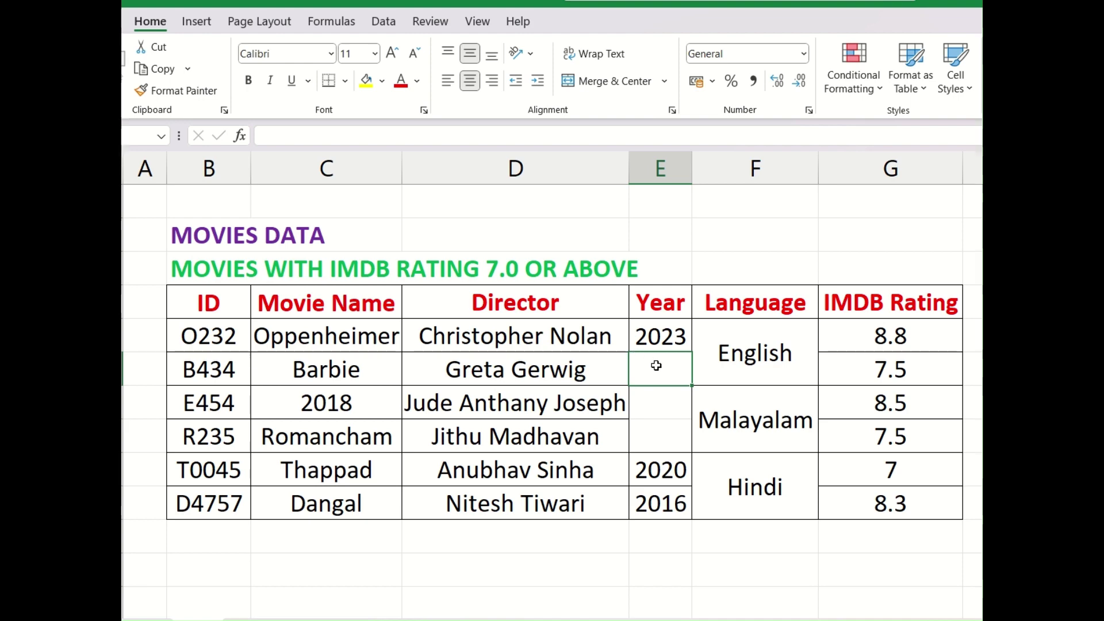
click(680, 335)
click(675, 374)
click(670, 409)
click(671, 432)
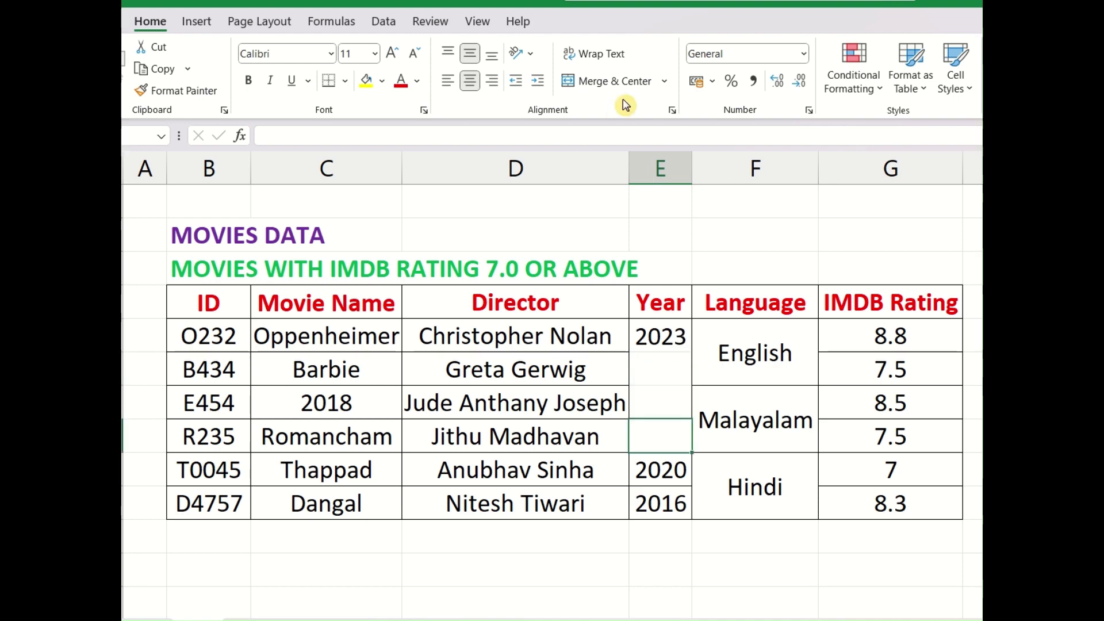
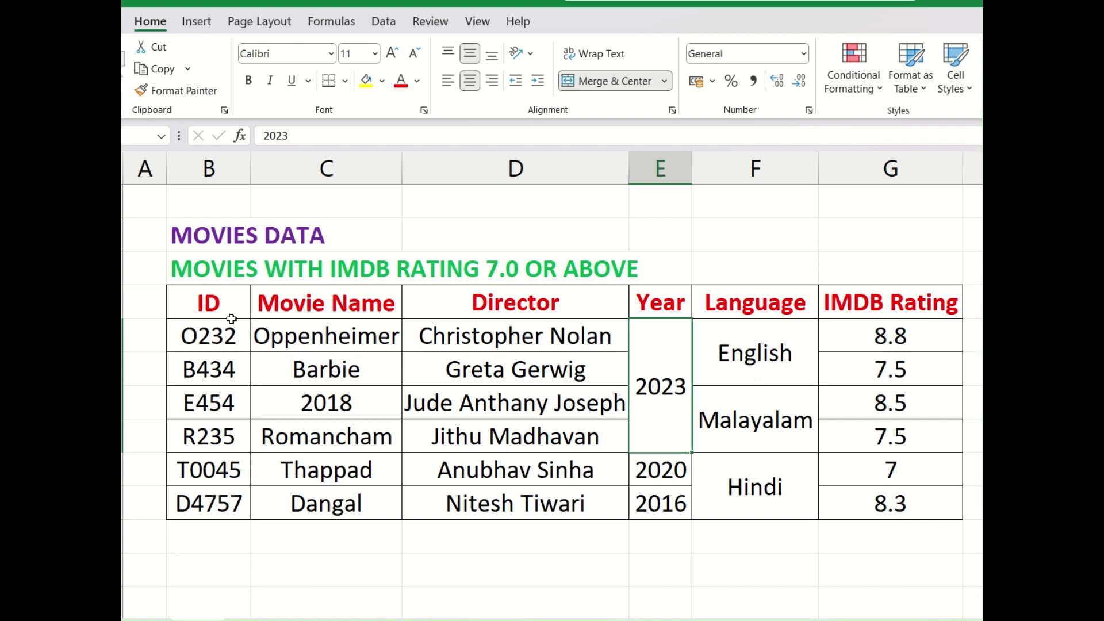
Examine which cells hold the two title lines above the table and whether the neighbouring cells contain any content
click(231, 321)
click(201, 241)
drag(201, 241, 320, 234)
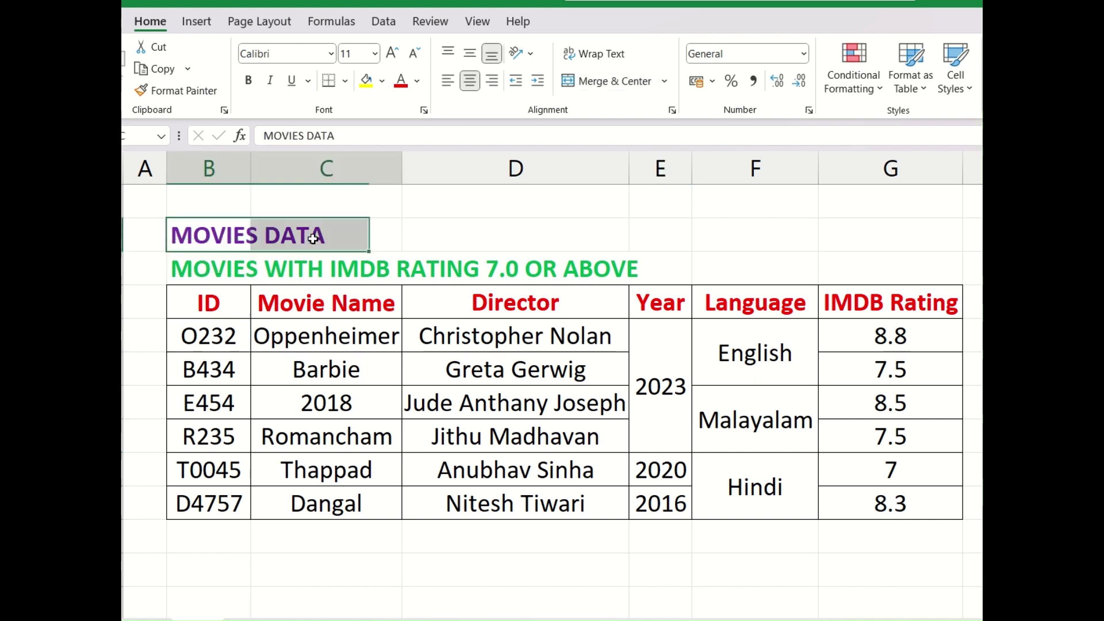
click(320, 234)
drag(218, 269, 299, 266)
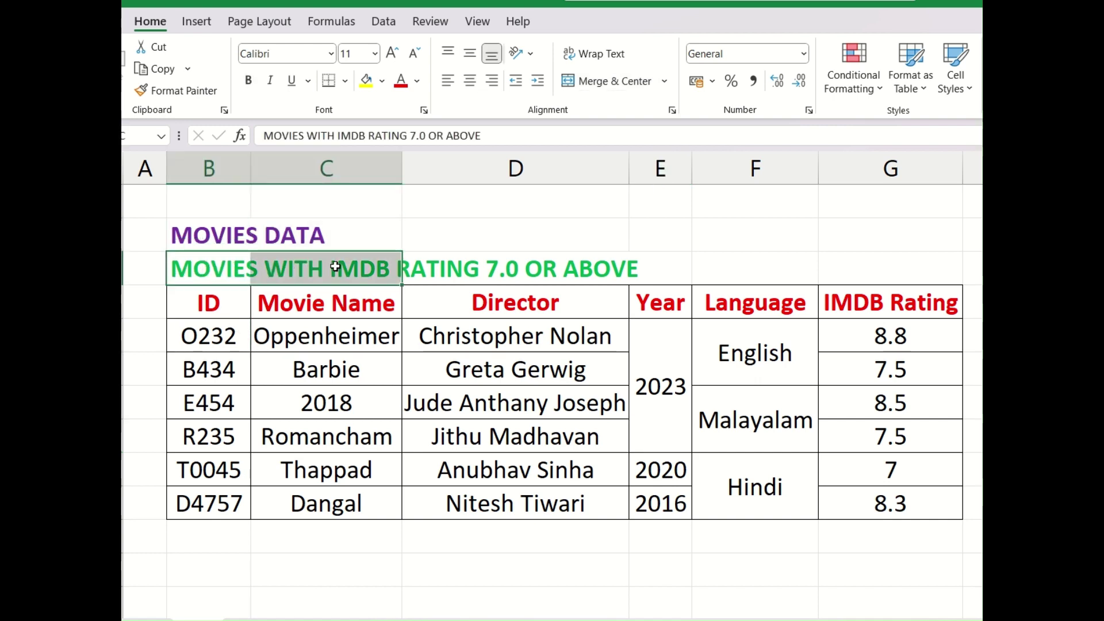
click(194, 278)
click(202, 234)
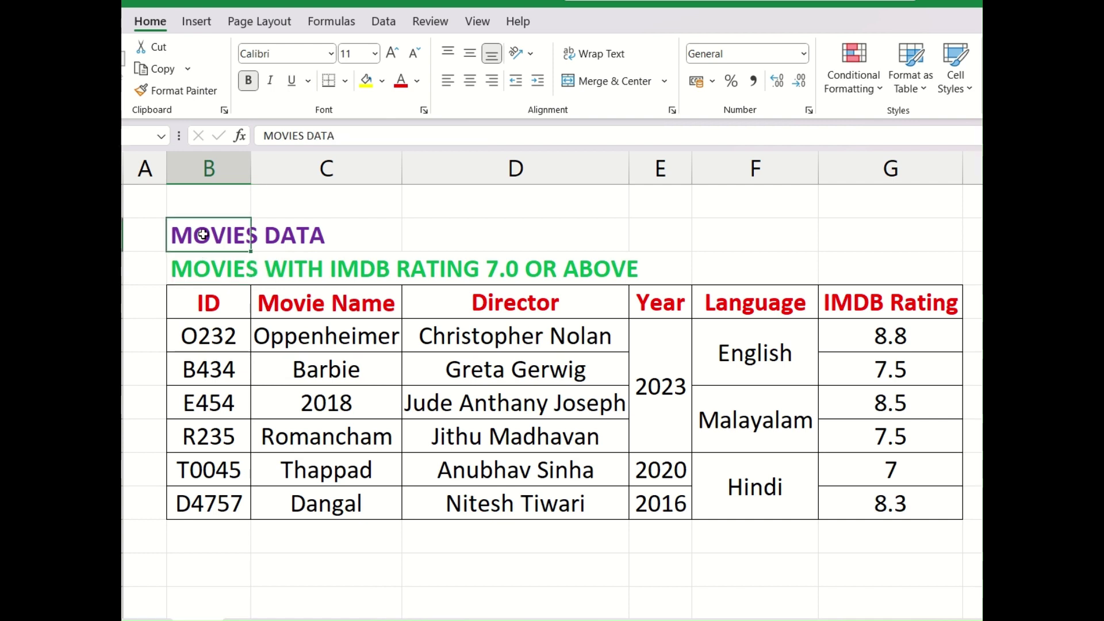
click(209, 276)
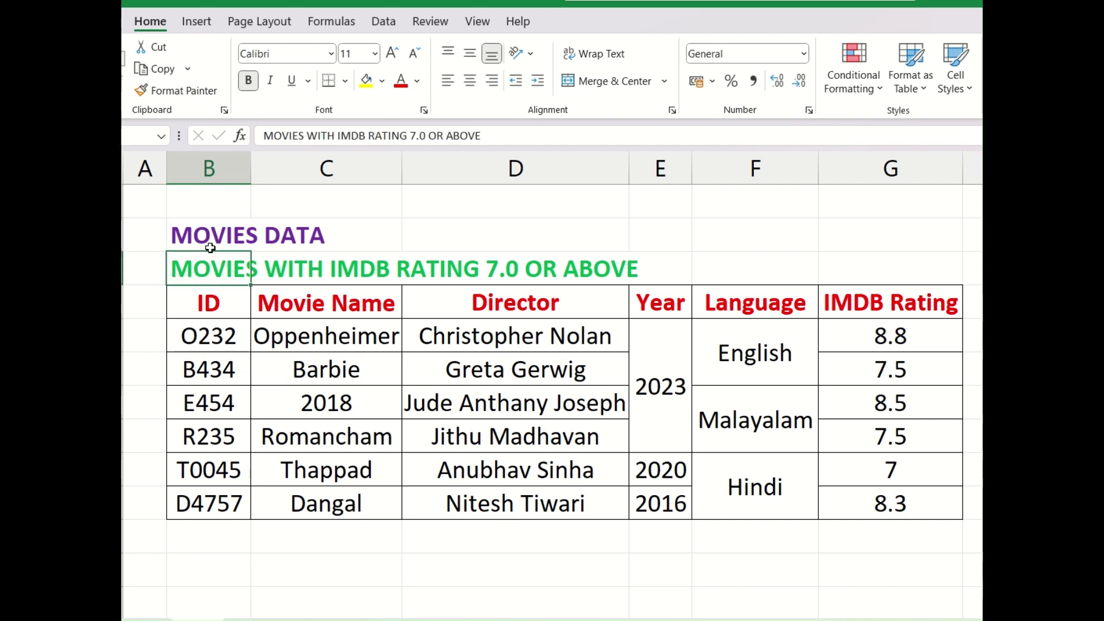
click(209, 235)
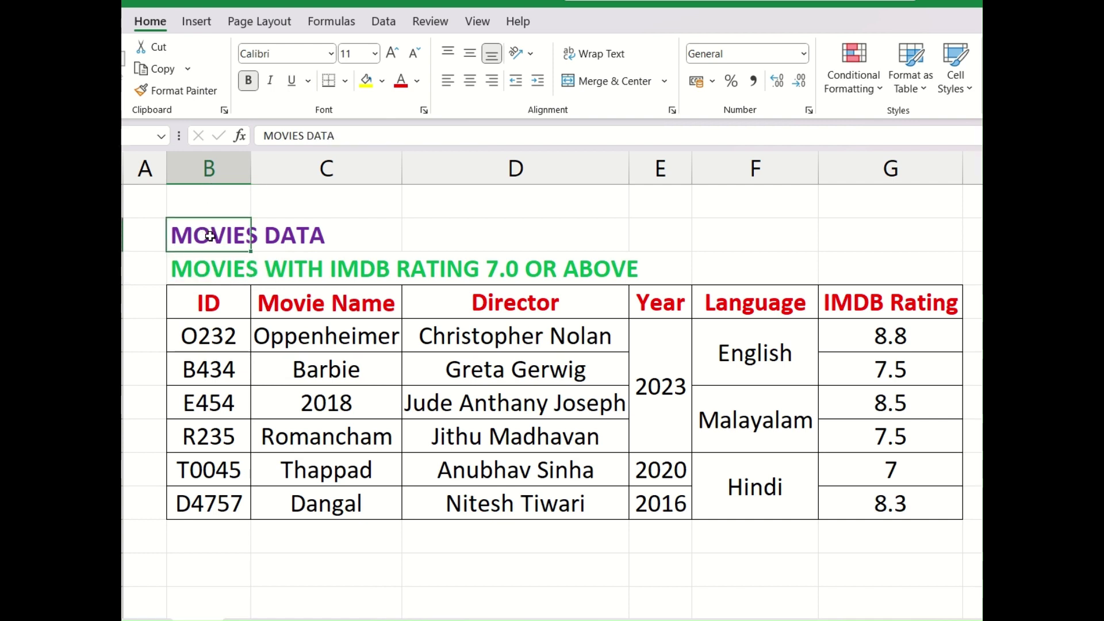
click(295, 234)
click(426, 228)
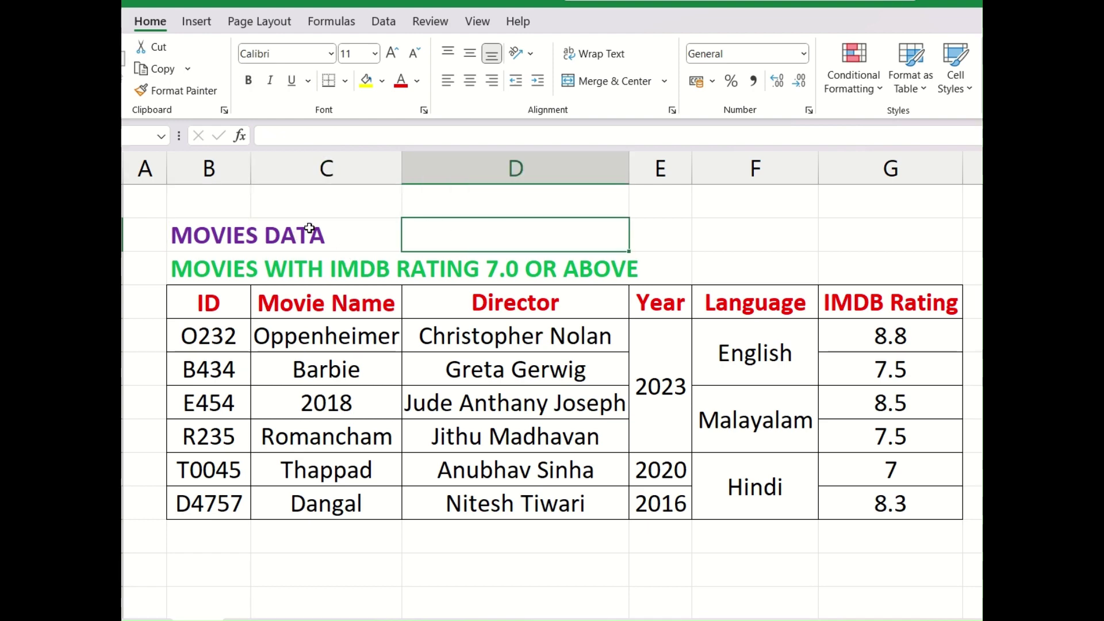
click(309, 228)
click(720, 226)
click(337, 235)
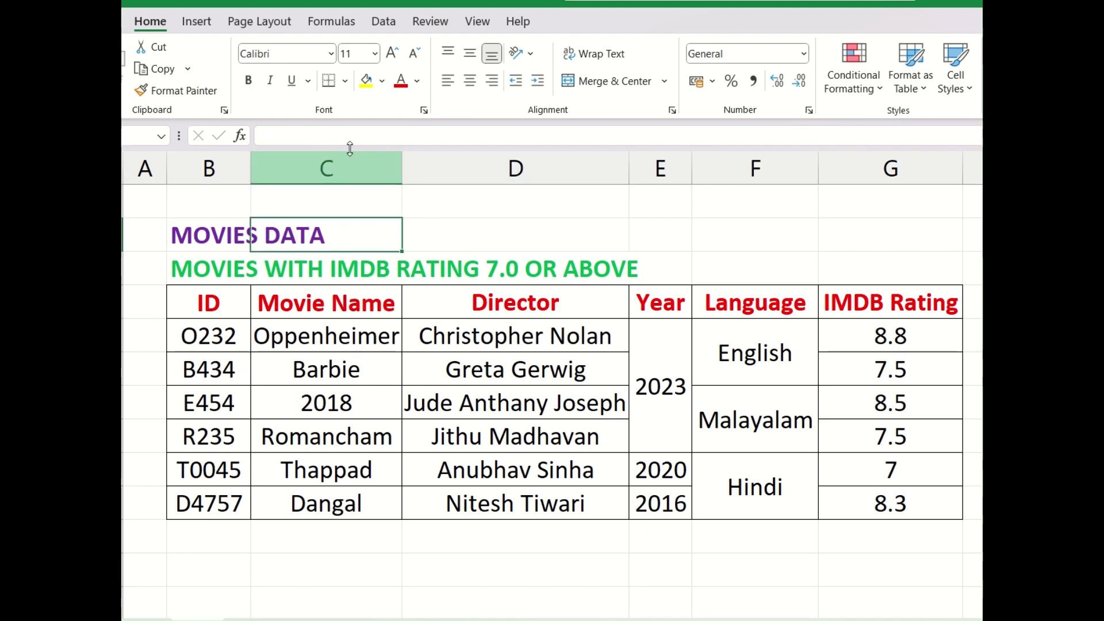
key(F2)
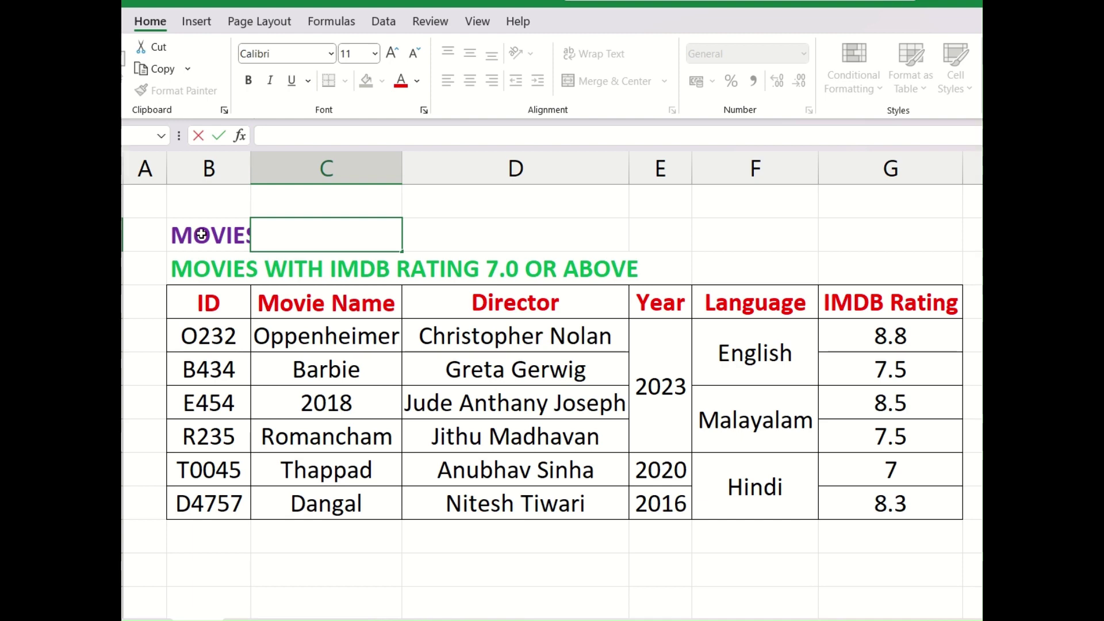
click(201, 234)
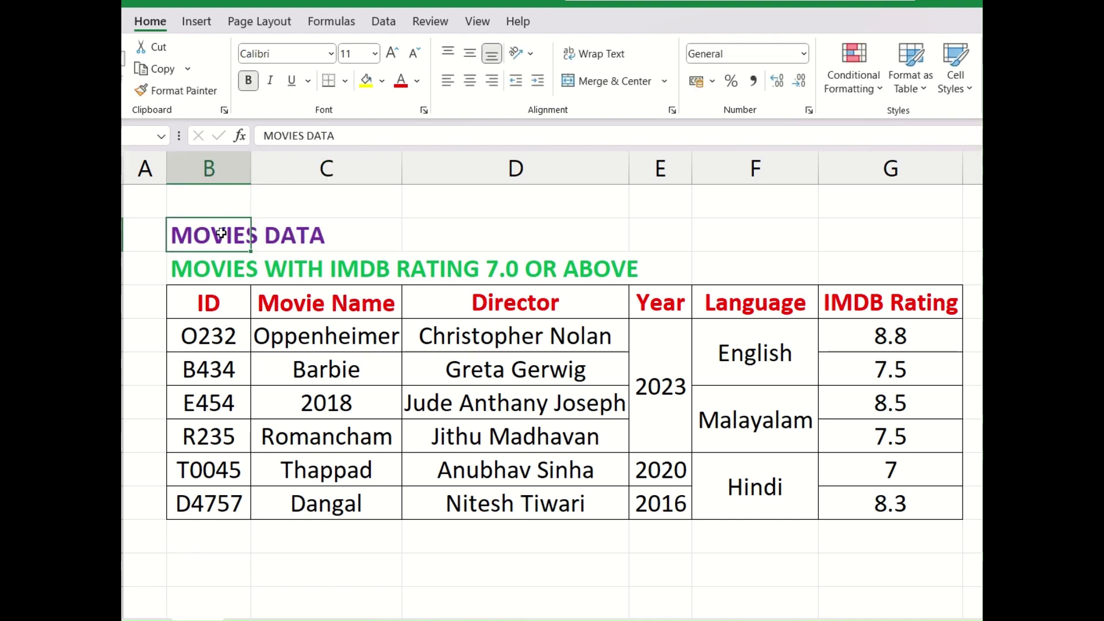
Merge each of the two title rows separately across columns B to G with Merge Across
drag(221, 233, 854, 265)
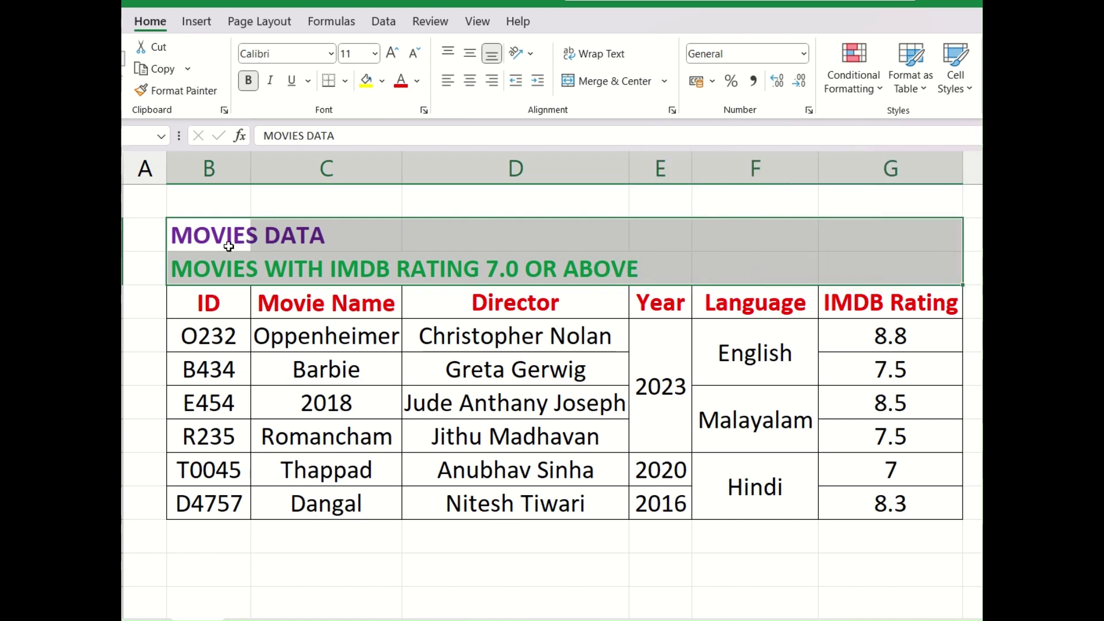
click(426, 240)
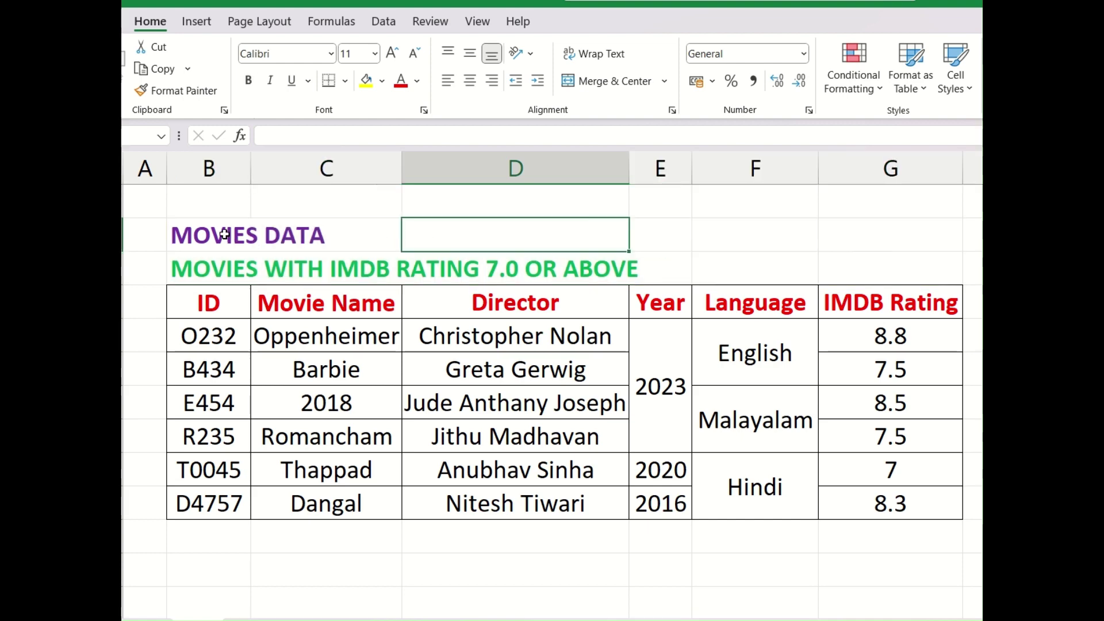
drag(217, 234, 852, 264)
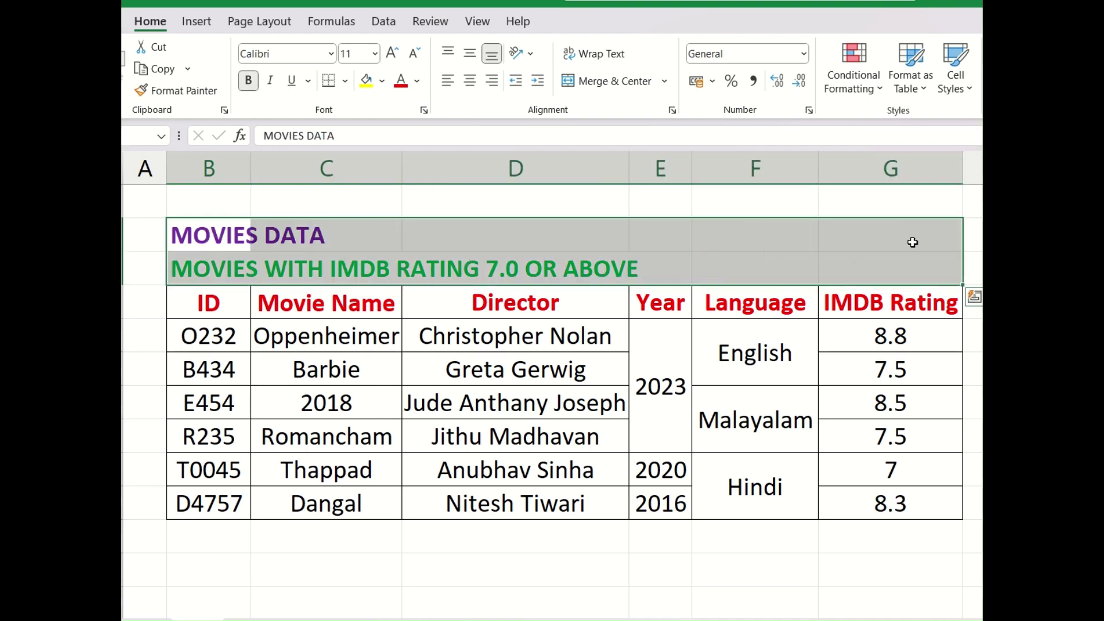
click(667, 82)
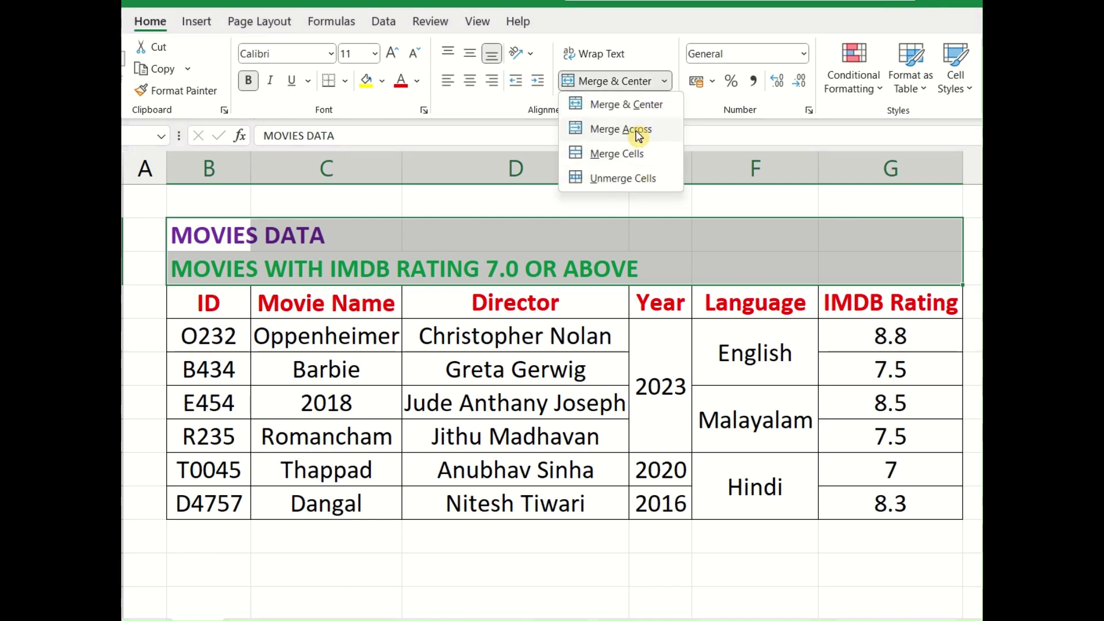
click(637, 134)
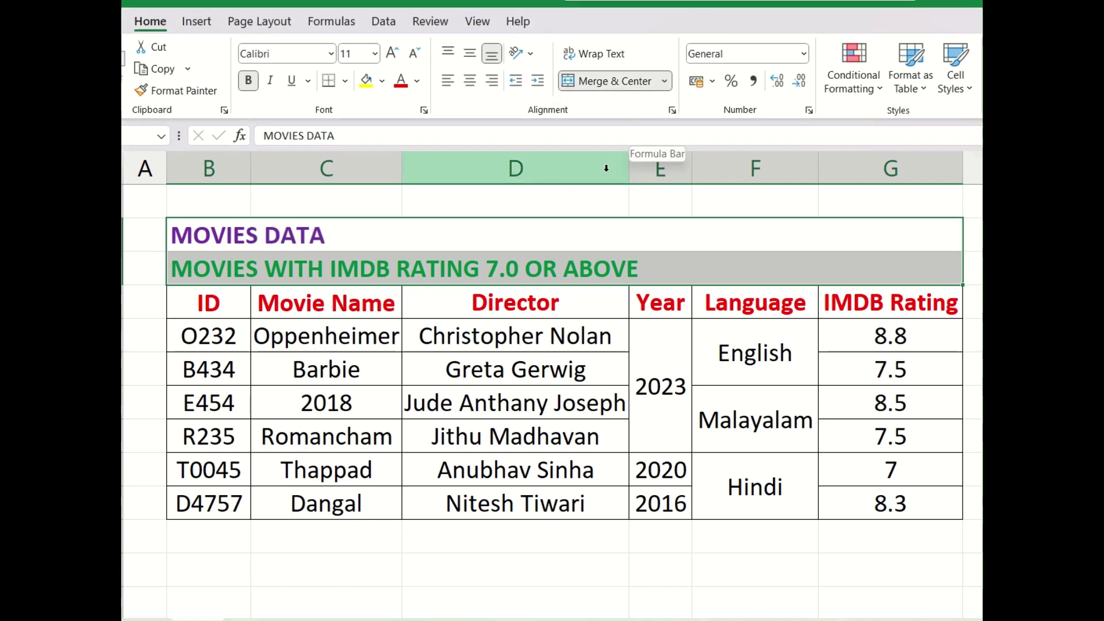
Inspect the MOVIES DATA row and the IMDB rating subtitle row as separately merged cells
click(218, 245)
click(217, 257)
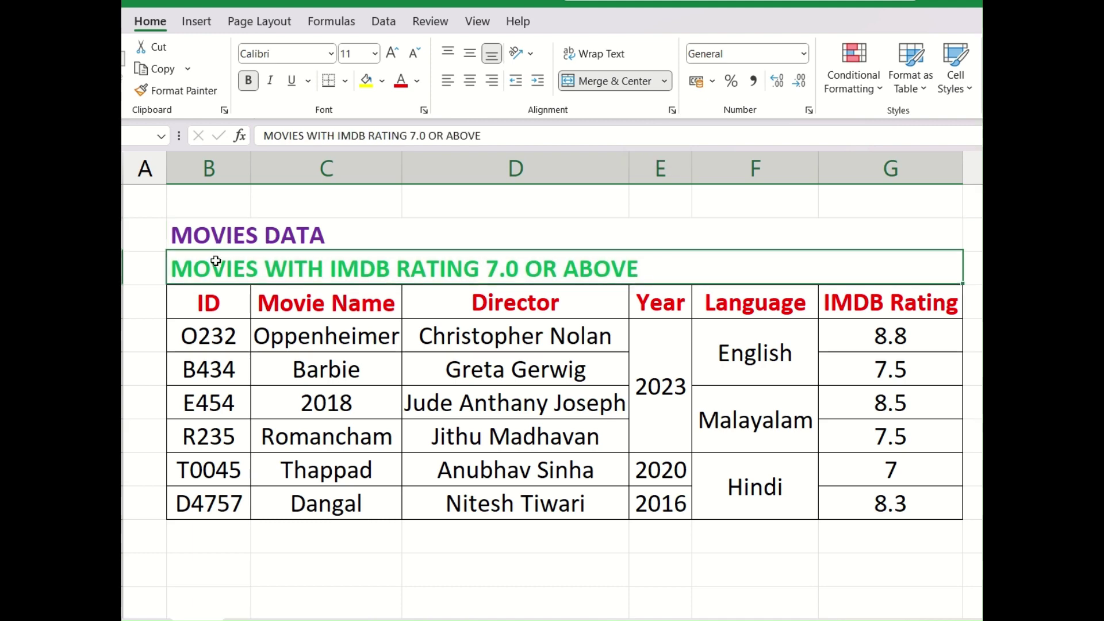
click(216, 236)
click(215, 259)
drag(216, 234, 712, 253)
click(254, 234)
click(241, 258)
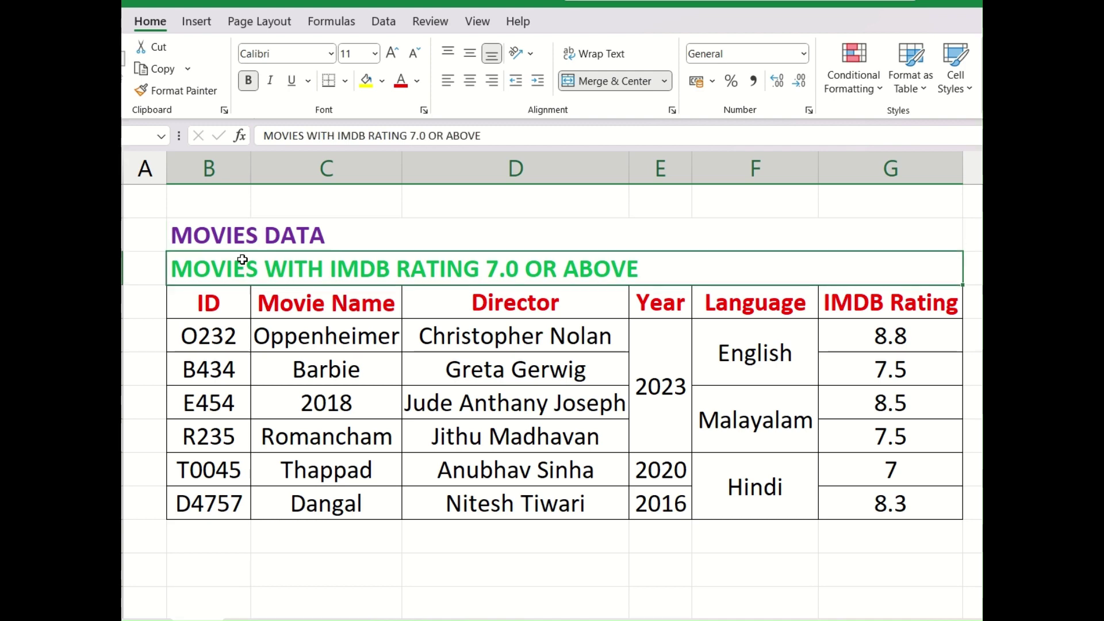
Center the text of both merged title rows horizontally and apply Middle Align to them
click(242, 242)
key(shift+Down)
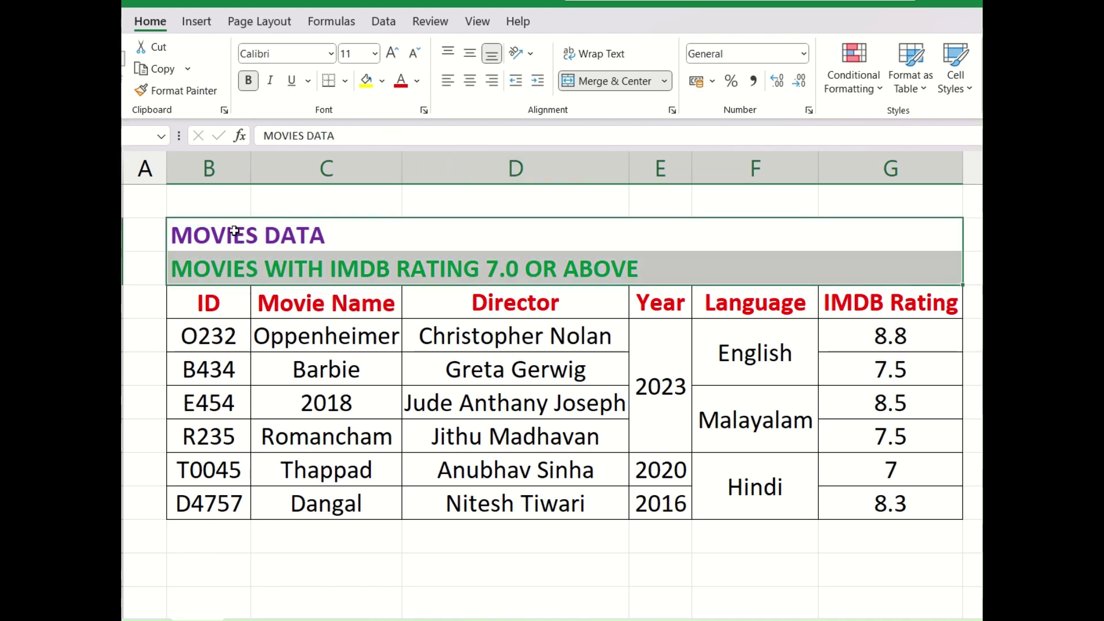
click(471, 83)
click(472, 58)
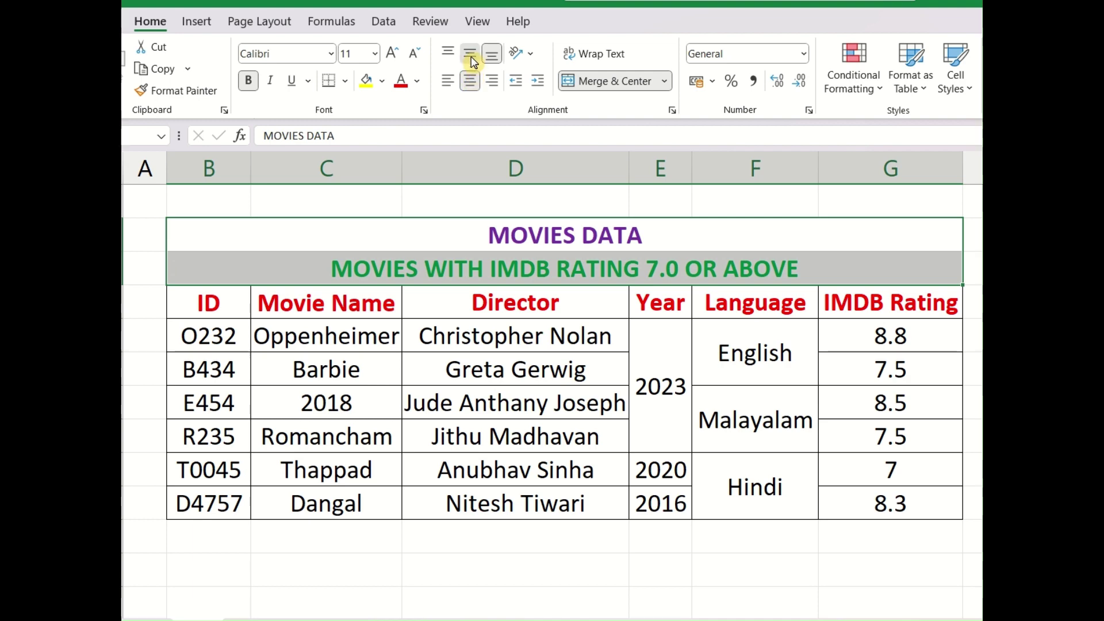
Apply all borders to the two merged title rows above the table, MOVIES DATA and the IMDB rating subtitle
key(shift+Up)
click(320, 275)
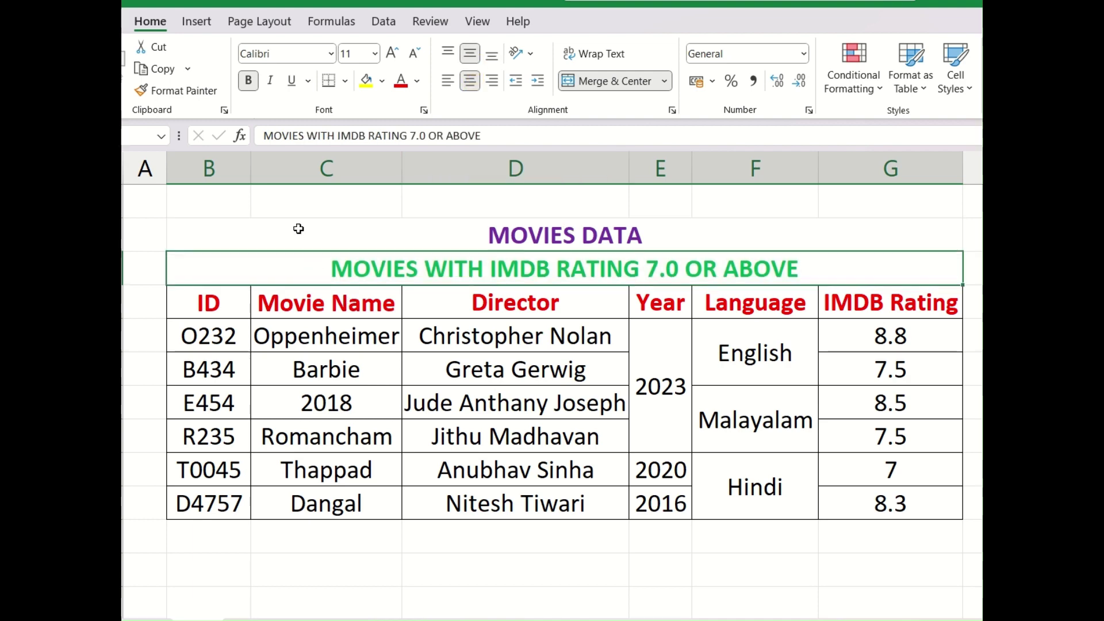
drag(295, 230, 295, 256)
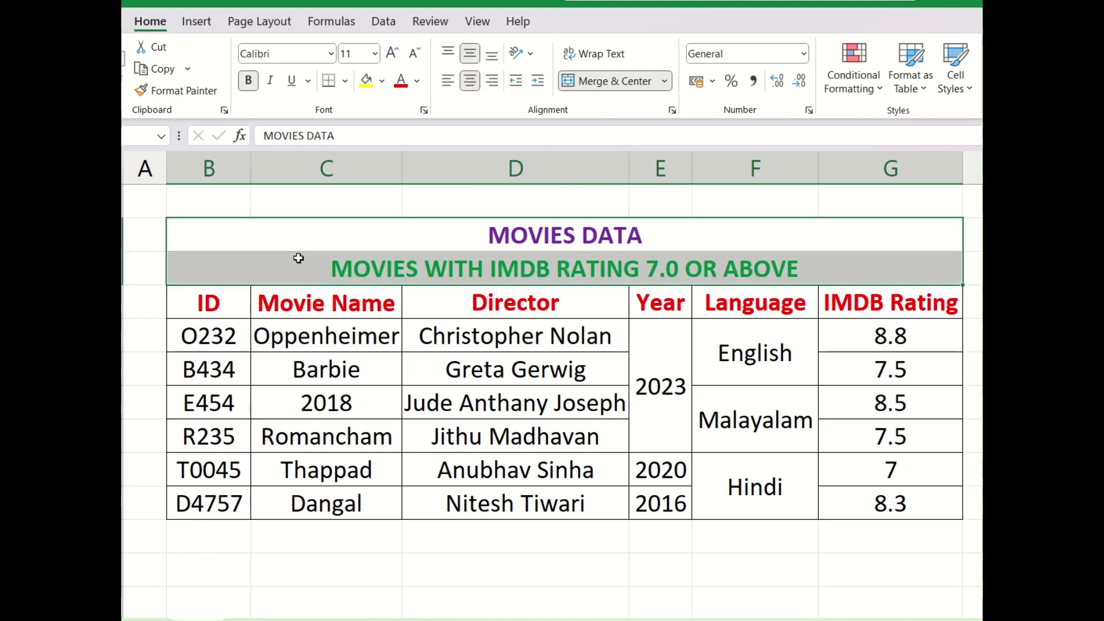
click(345, 80)
click(364, 247)
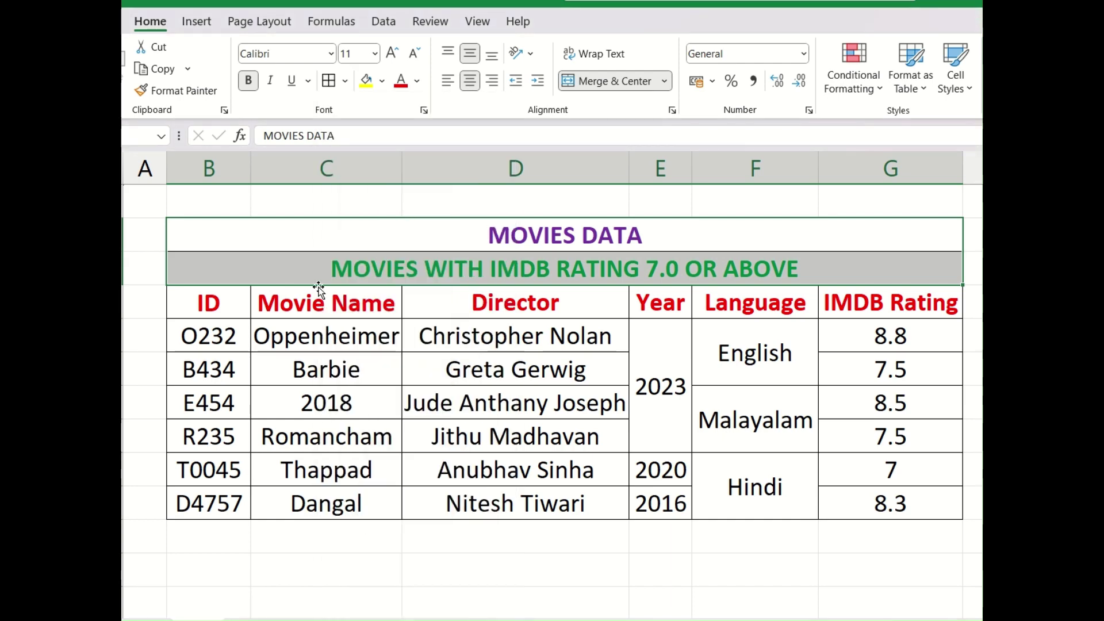
click(253, 270)
drag(245, 239, 891, 500)
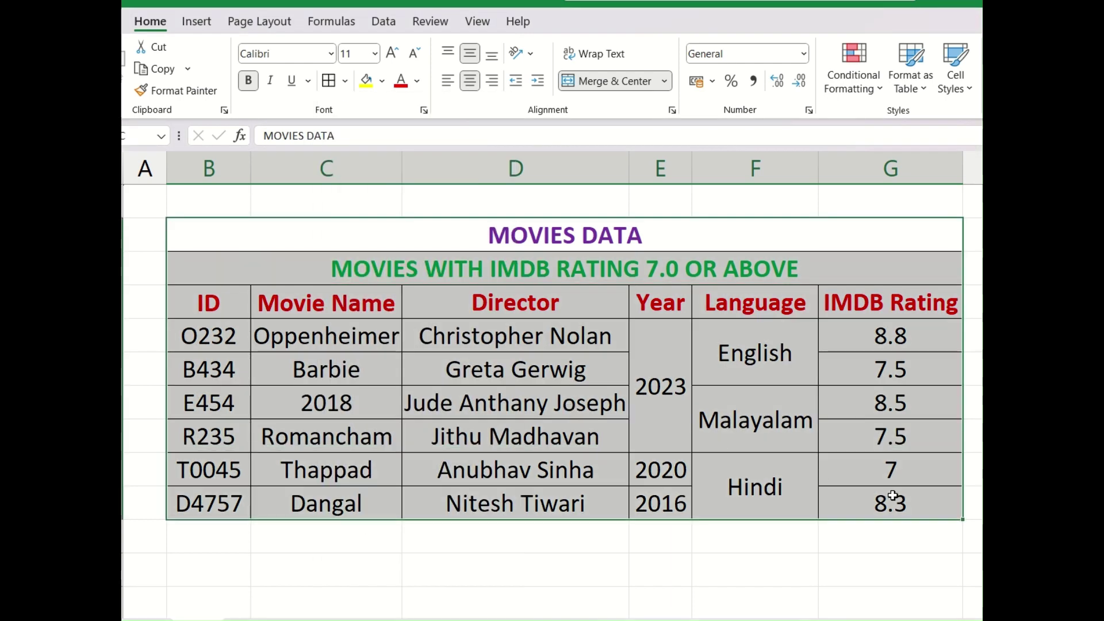
click(891, 500)
click(567, 232)
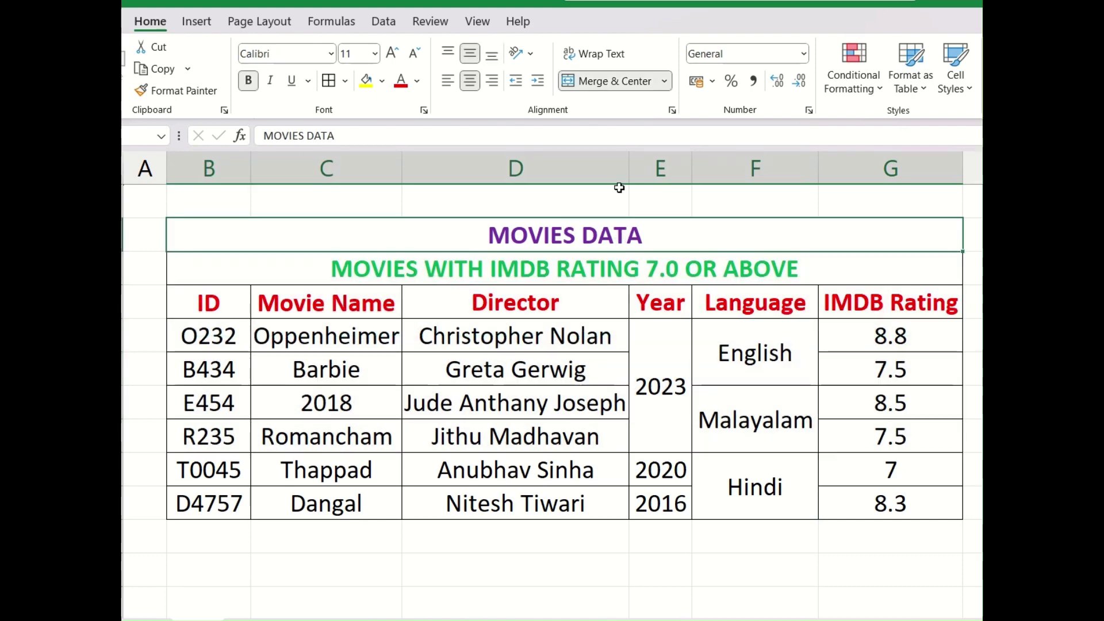
click(665, 81)
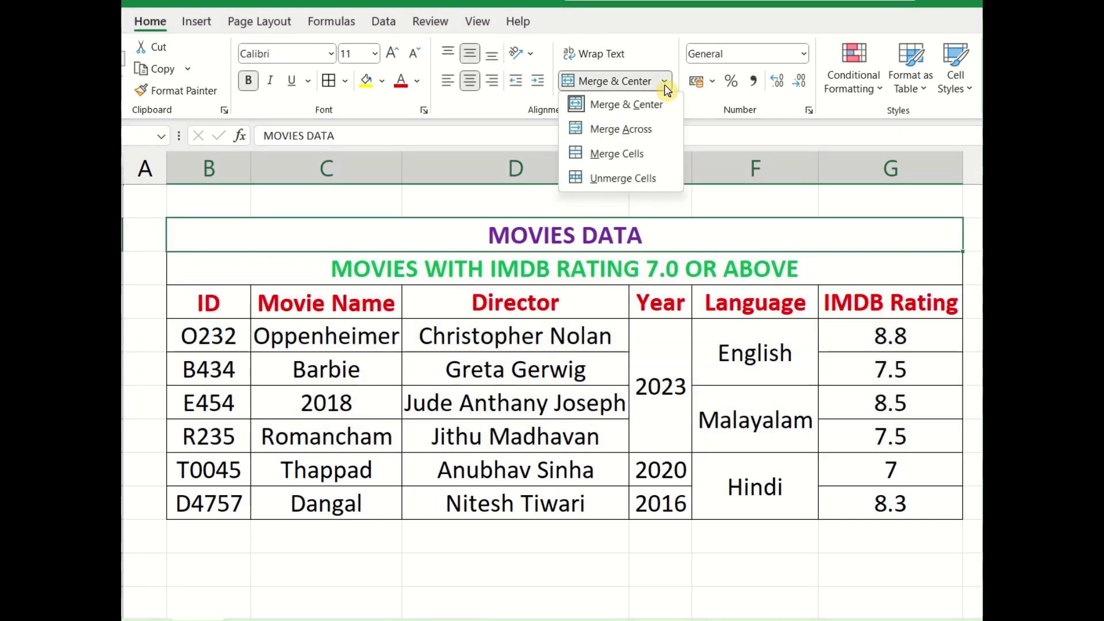
click(533, 98)
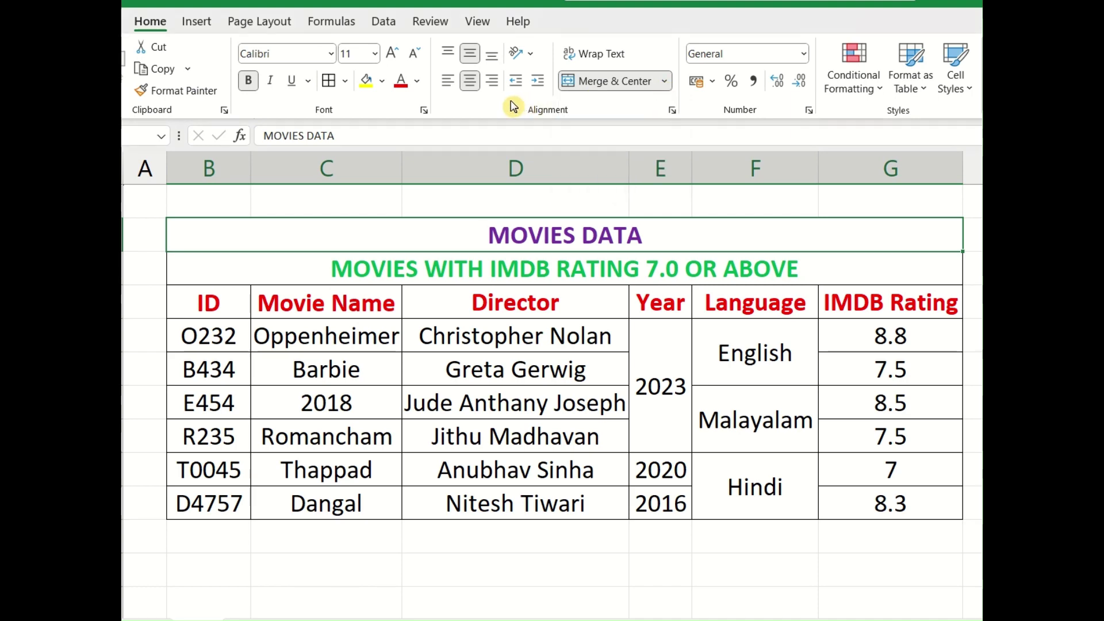